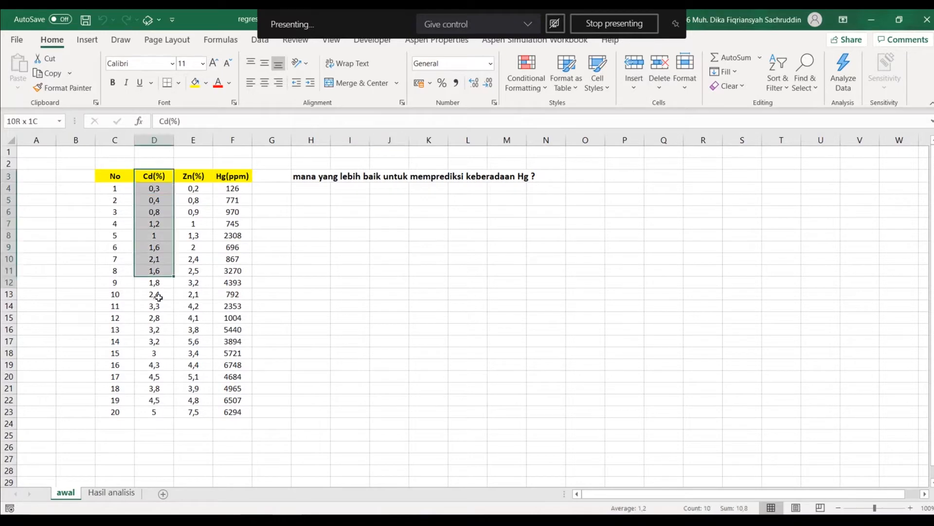
# - Examine the Cd(%), Zn(%) and Hg(ppm) data columns in rows 3 to 23
pyautogui.moveTo(186, 181); pyautogui.dragTo(176, 411)
pyautogui.moveTo(240, 174); pyautogui.dragTo(233, 412)
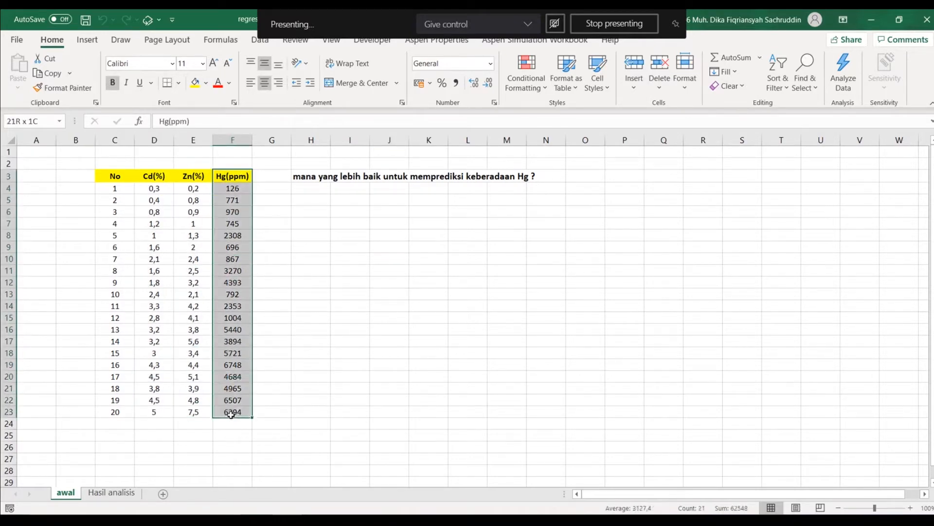
pyautogui.click(342, 239)
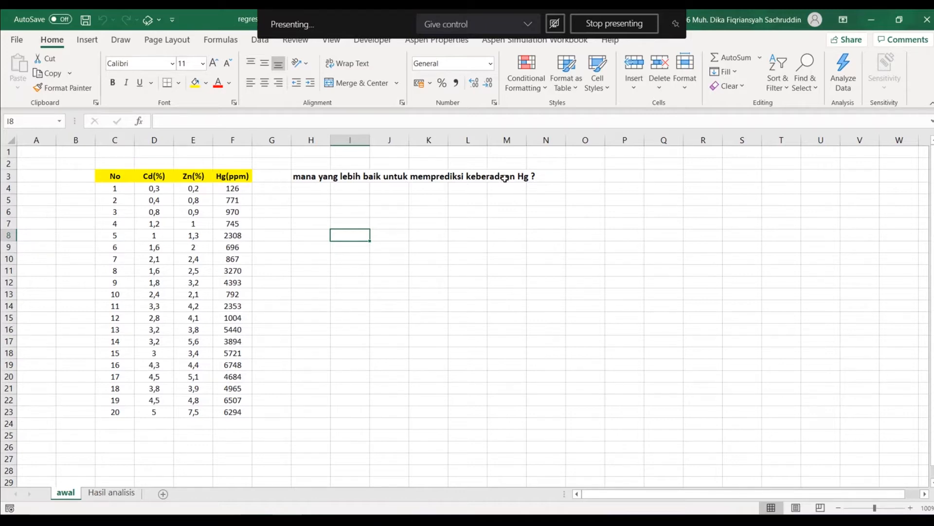
pyautogui.moveTo(233, 176); pyautogui.dragTo(232, 412)
pyautogui.moveTo(154, 176); pyautogui.dragTo(154, 400)
pyautogui.moveTo(208, 177); pyautogui.dragTo(197, 404)
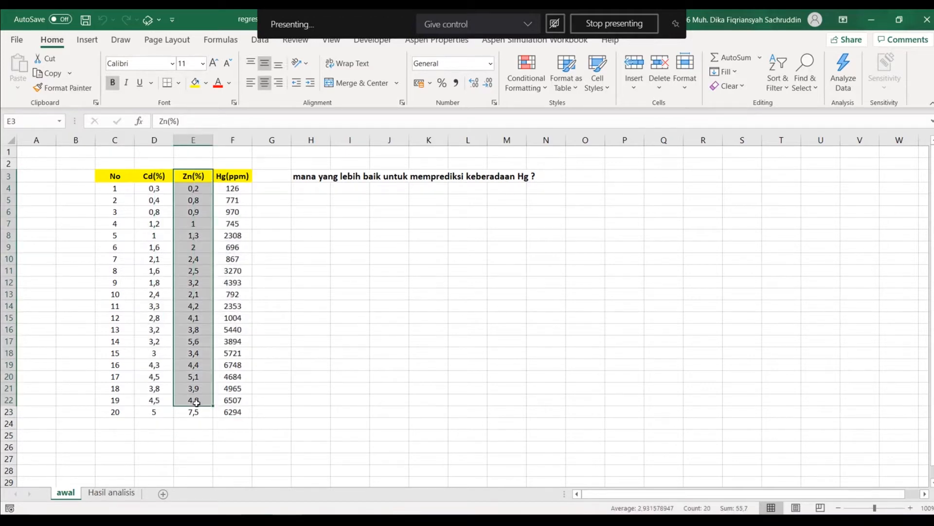
pyautogui.click(337, 200)
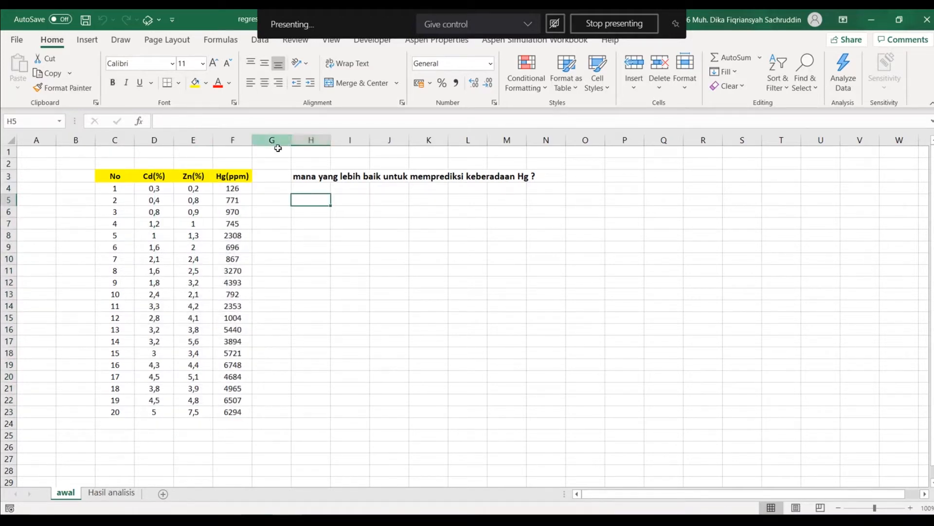
# - Make sure the Analysis ToolPak is enabled among the Excel add-ins
pyautogui.click(257, 43)
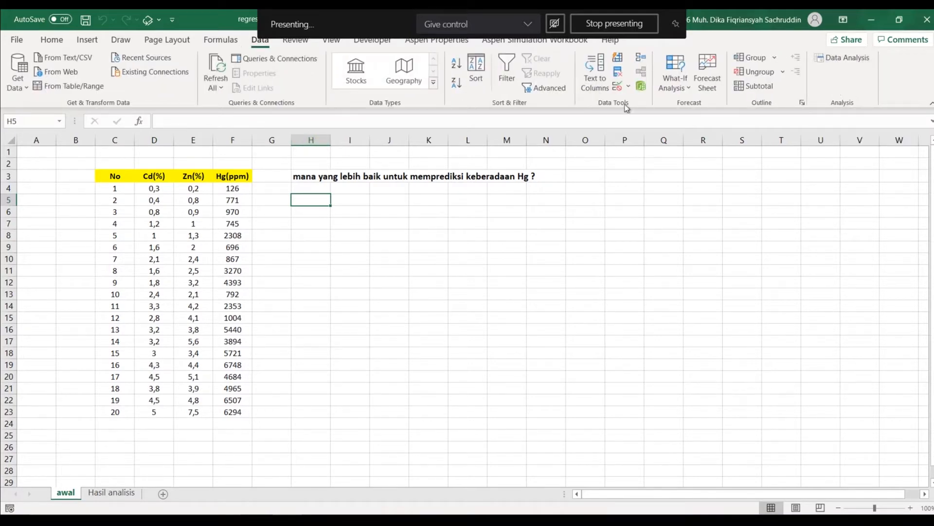
pyautogui.click(17, 39)
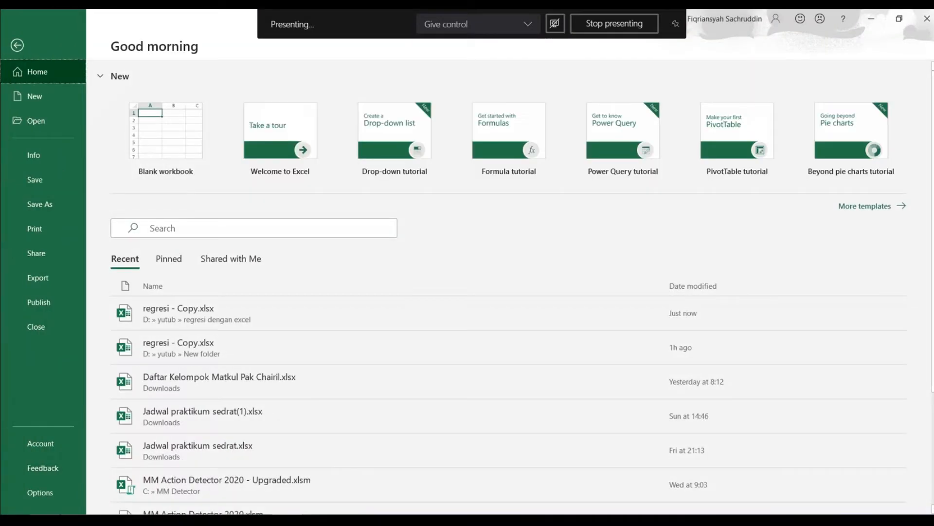
pyautogui.click(48, 494)
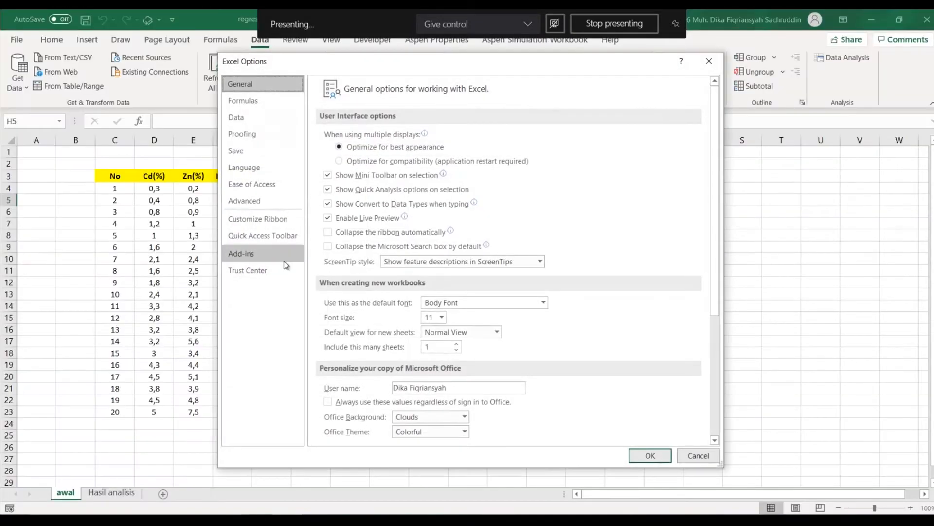
pyautogui.click(284, 261)
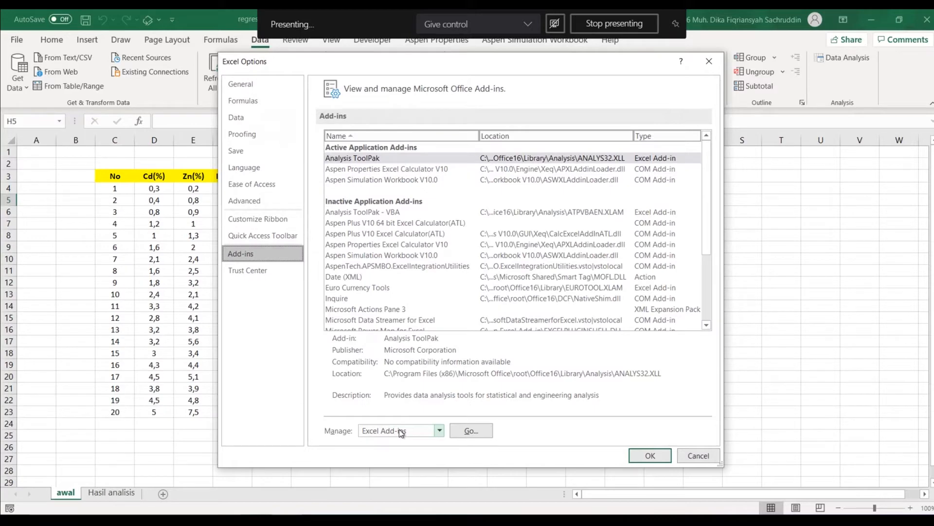
pyautogui.click(400, 432)
pyautogui.click(401, 444)
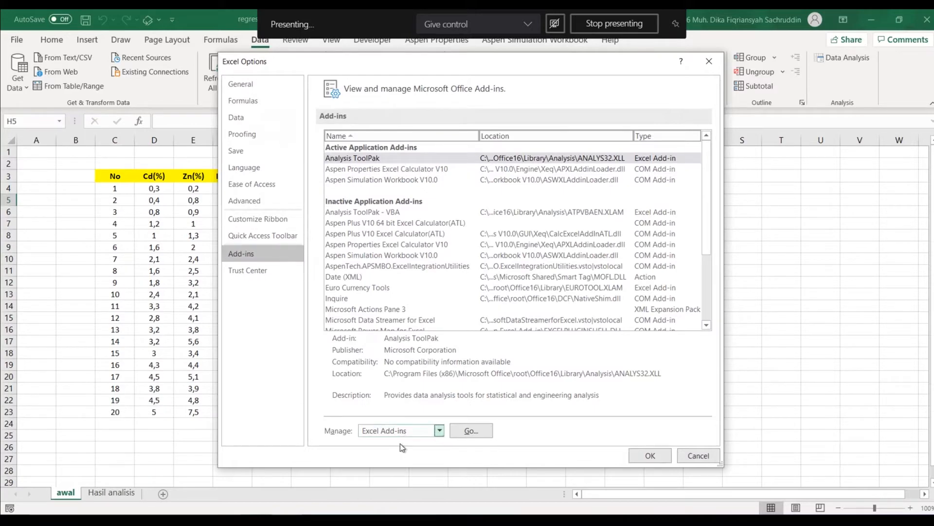
pyautogui.click(363, 158)
pyautogui.click(471, 431)
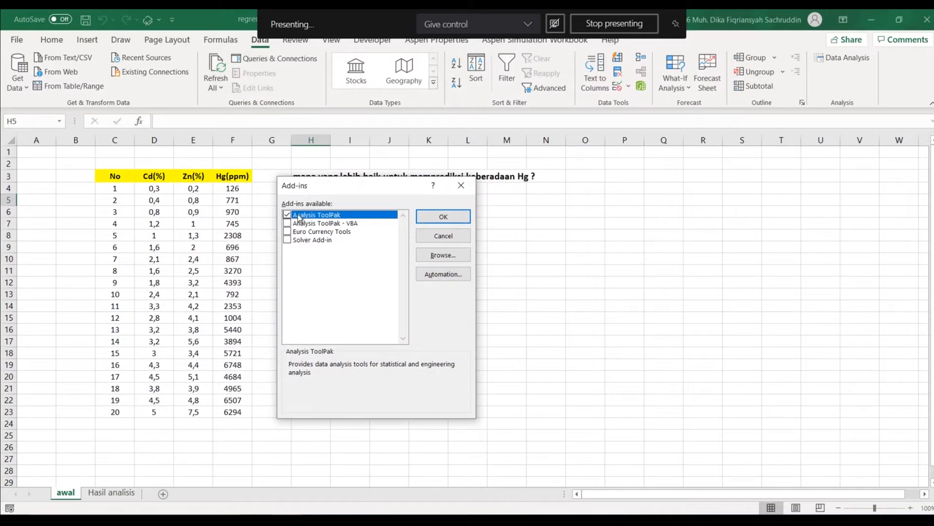
pyautogui.click(426, 216)
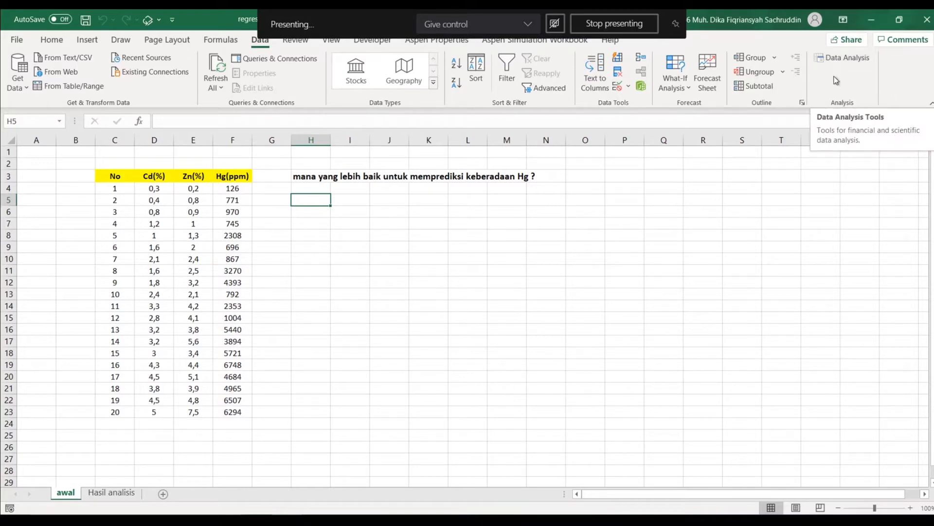
# - Start a Regression data analysis with the Hg(ppm) column, F3:F23, as the Y range
pyautogui.click(844, 60)
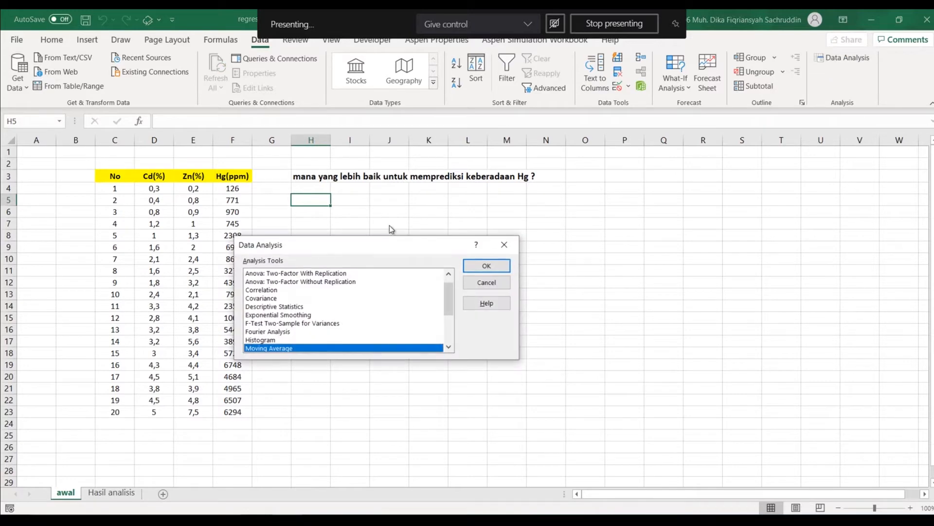
pyautogui.moveTo(387, 252); pyautogui.dragTo(543, 211)
pyautogui.scroll(-3, 494, 287)
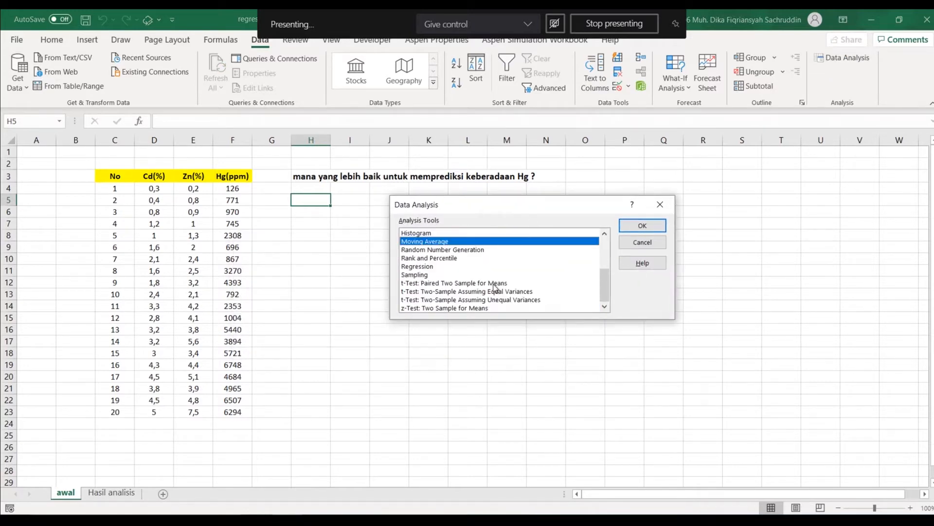
pyautogui.doubleClick(434, 267)
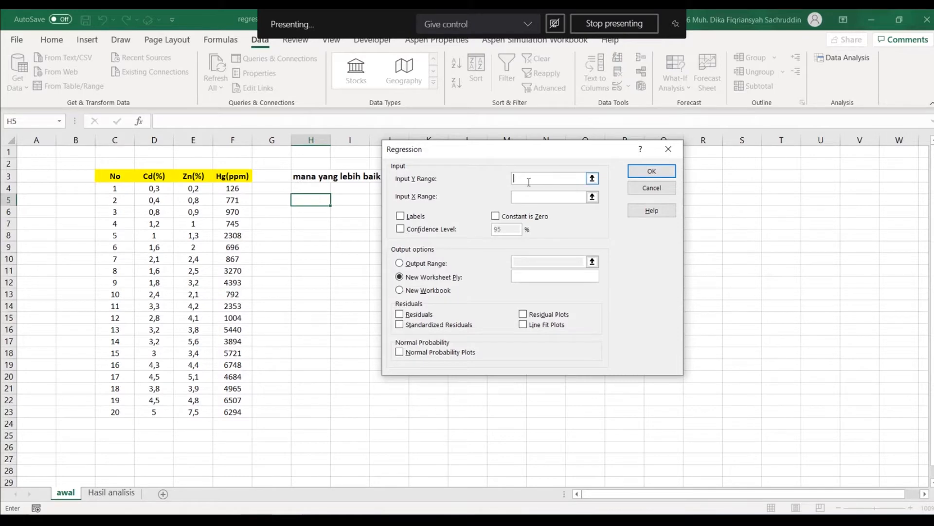
pyautogui.click(592, 177)
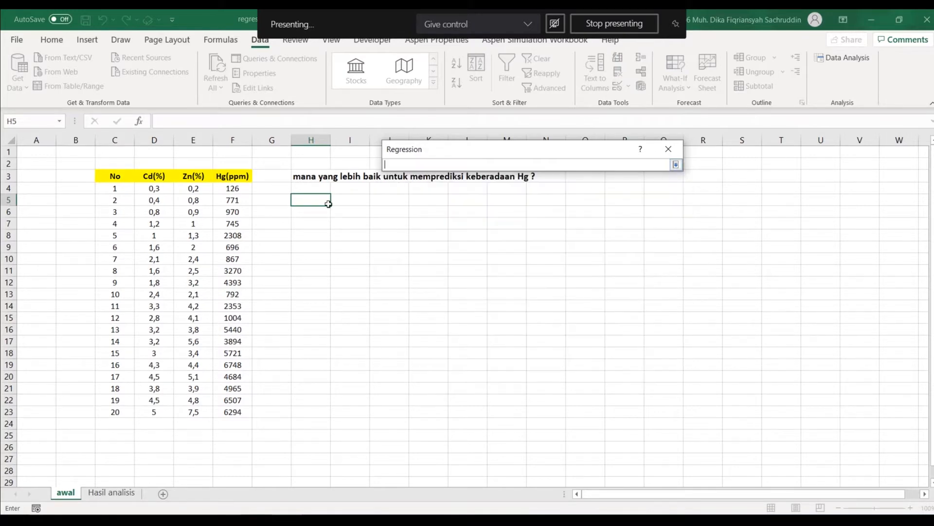
pyautogui.moveTo(235, 177); pyautogui.dragTo(234, 412)
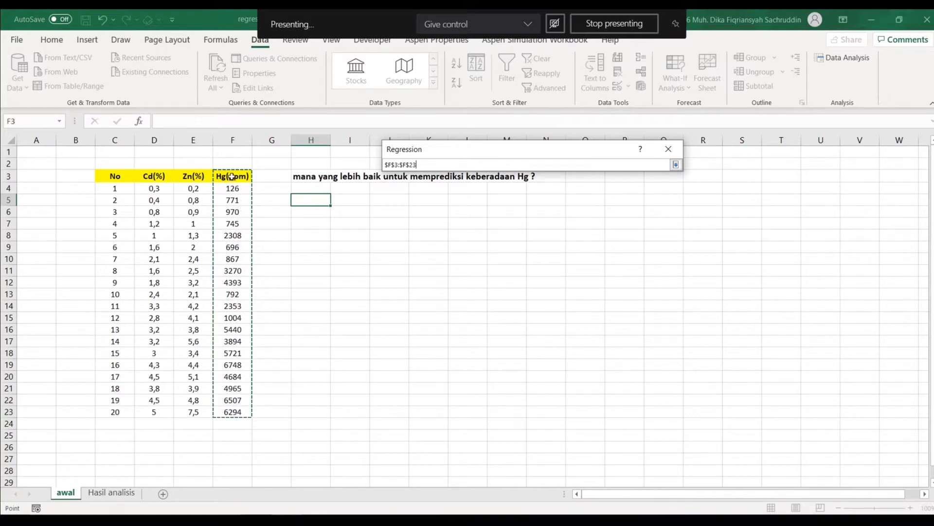
pyautogui.click(676, 165)
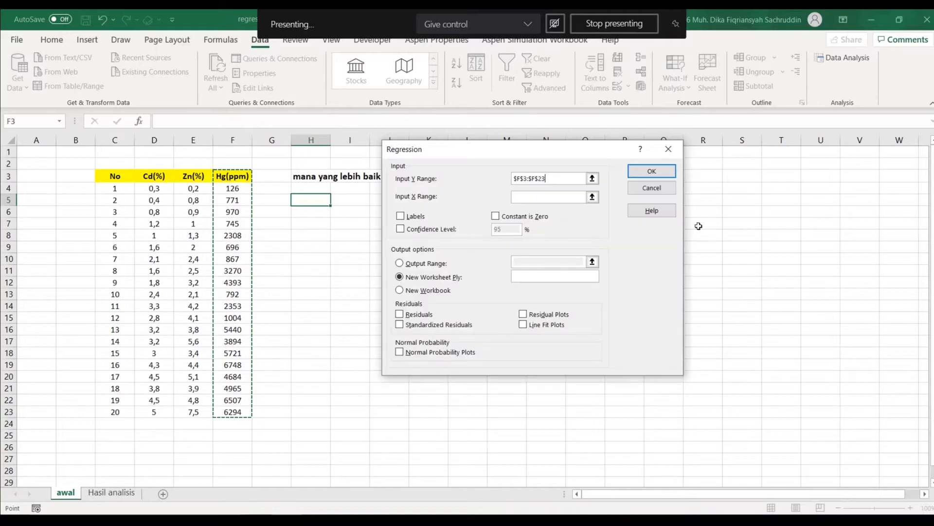
# - Set the regression's X range to the Cd(%) column, D3:D23, and enable Labels
pyautogui.click(593, 197)
pyautogui.moveTo(154, 180); pyautogui.dragTo(161, 412)
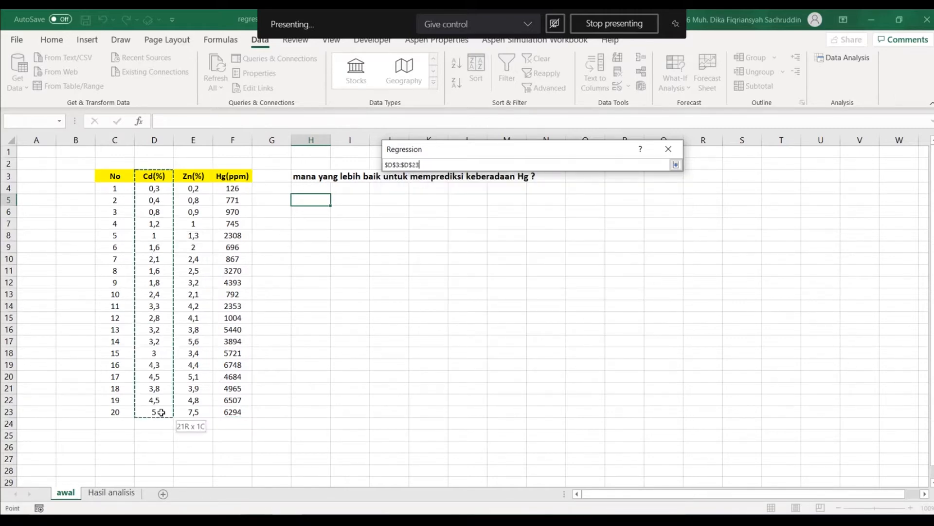
pyautogui.press('Return')
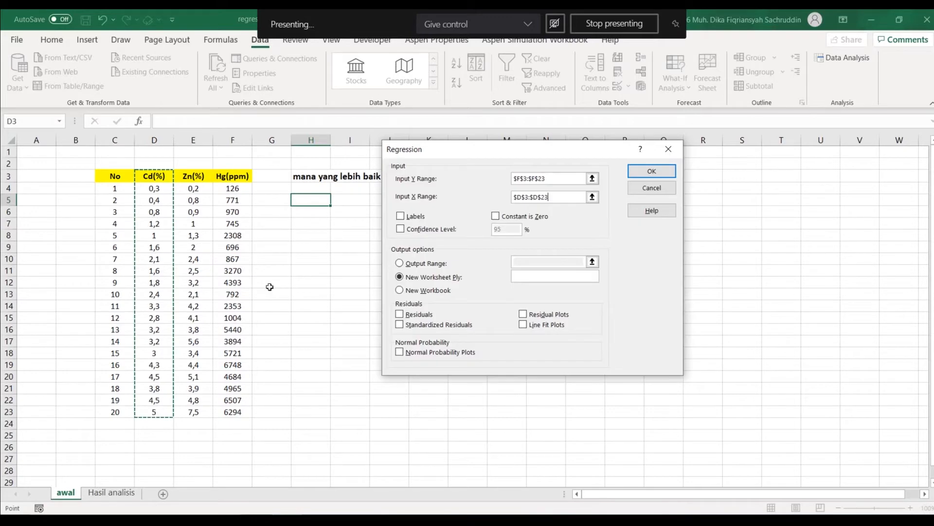
pyautogui.click(401, 217)
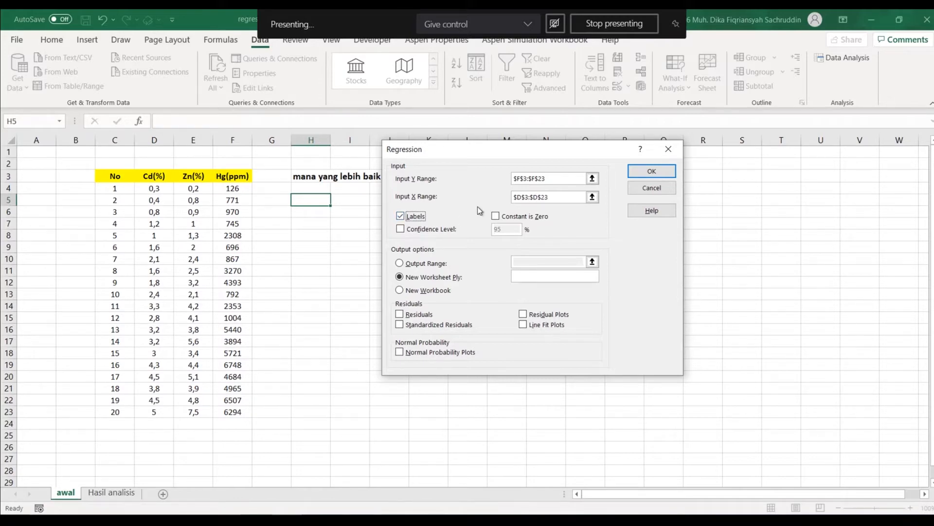
# - Set the regression's output range to cell H5 and run the analysis
pyautogui.click(400, 263)
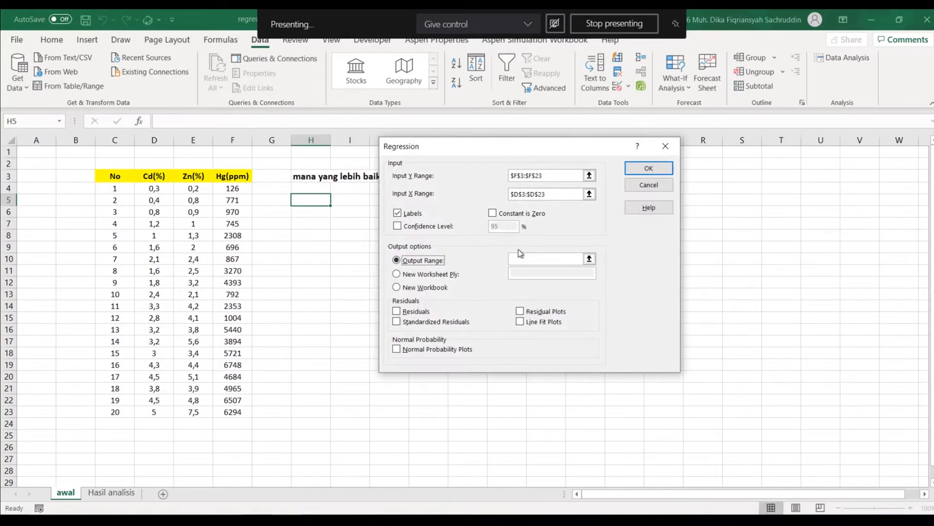
pyautogui.click(592, 262)
pyautogui.click(309, 200)
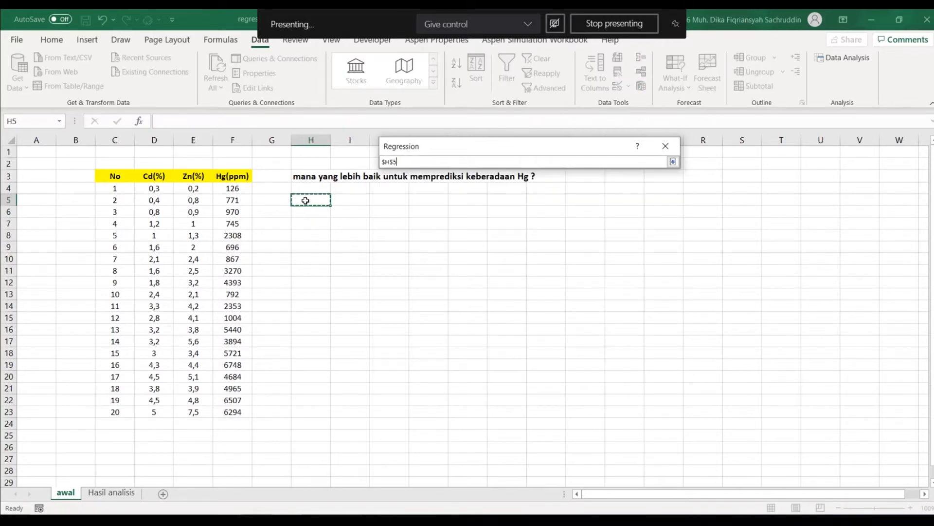
pyautogui.press('Return')
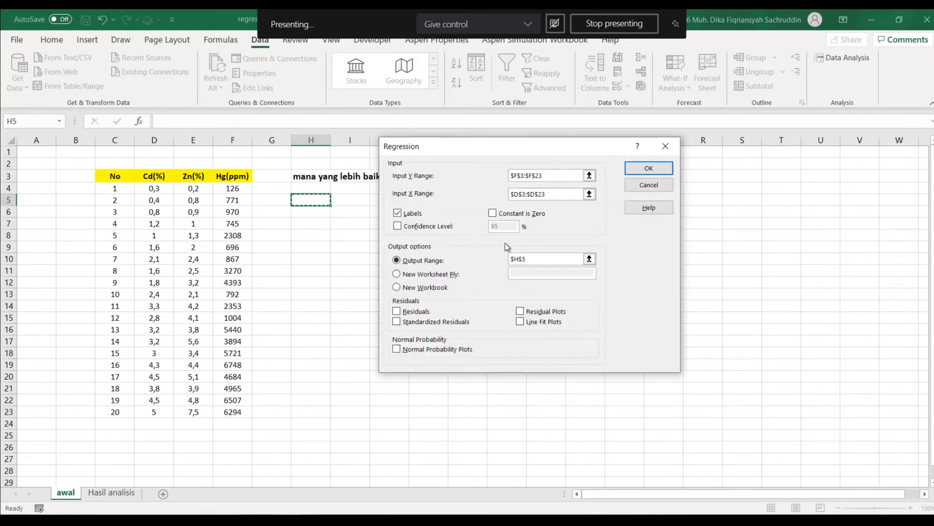
pyautogui.click(631, 174)
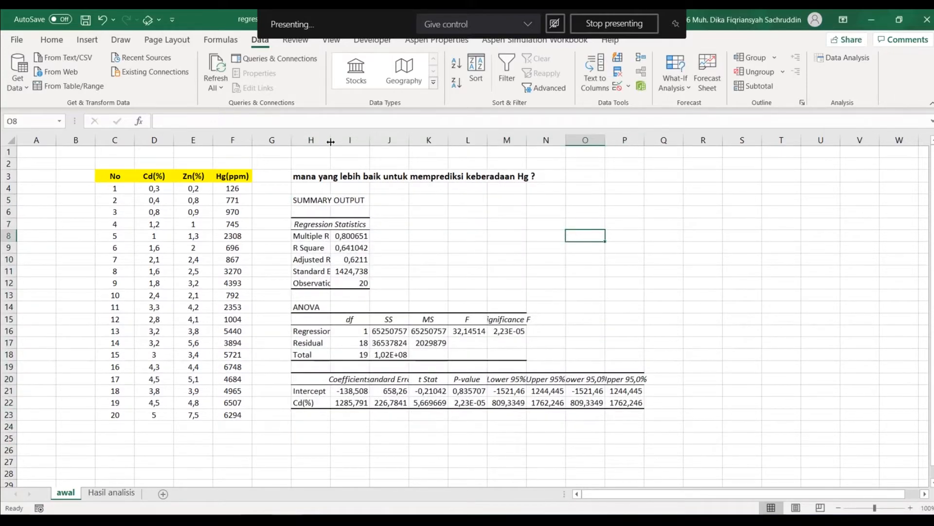
# - Look over the summary output, ANOVA and coefficients tables of the Cd(%) regression
pyautogui.click(333, 197)
pyautogui.click(307, 307)
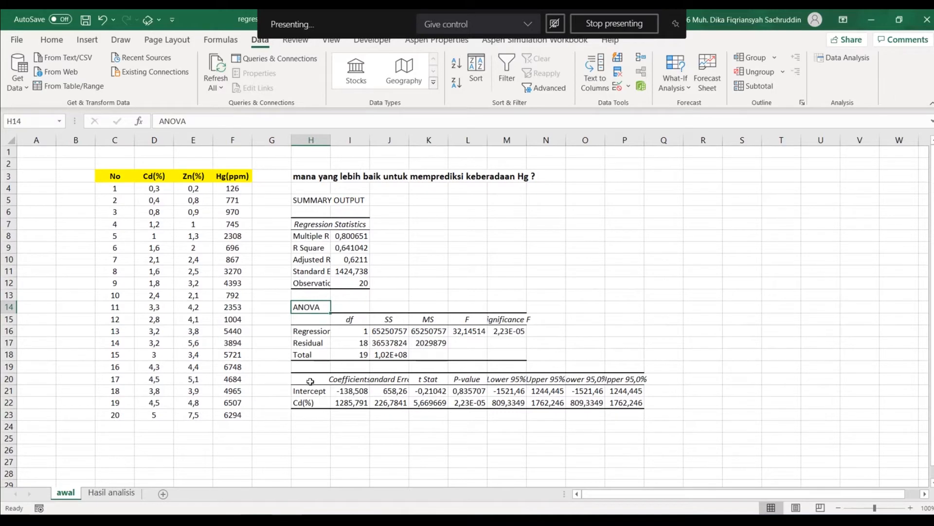
pyautogui.moveTo(310, 381); pyautogui.dragTo(310, 404)
pyautogui.click(569, 246)
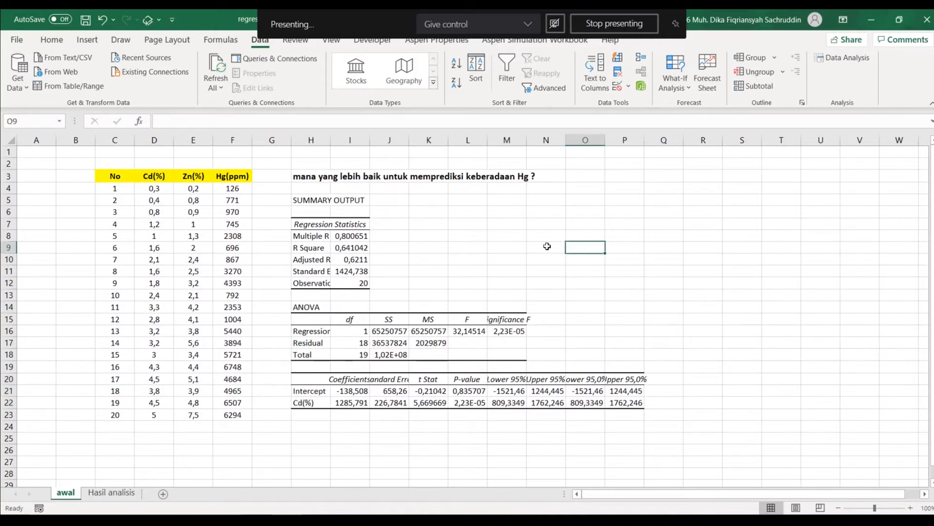
pyautogui.click(440, 268)
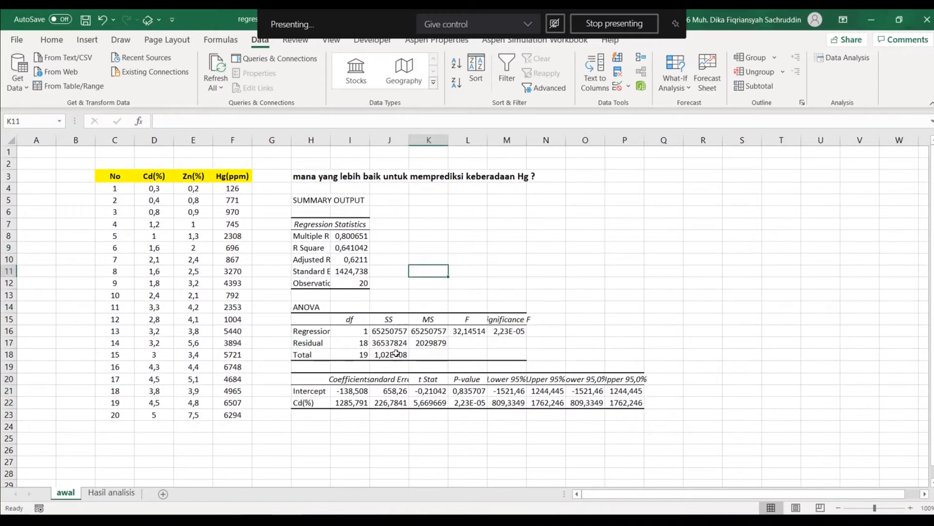
pyautogui.click(364, 435)
pyautogui.scroll(-1, 379, 301)
pyautogui.scroll(1, 378, 301)
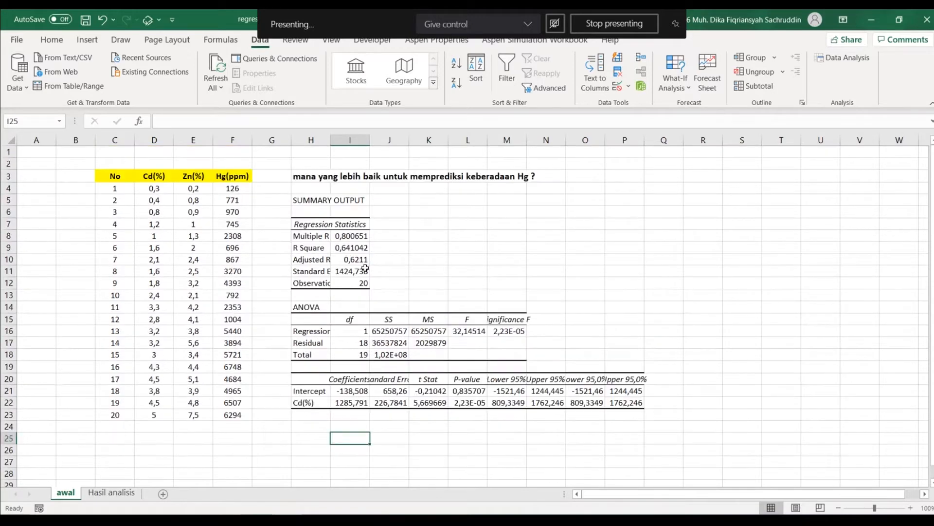
# - Widen column H slightly to show more of the labels in the regression output
pyautogui.click(339, 239)
pyautogui.click(315, 237)
pyautogui.click(322, 249)
pyautogui.click(335, 261)
pyautogui.moveTo(333, 147); pyautogui.dragTo(344, 145)
# - Examine the Intercept and Cd(%) coefficients and the headings of the regression output
pyautogui.click(322, 400)
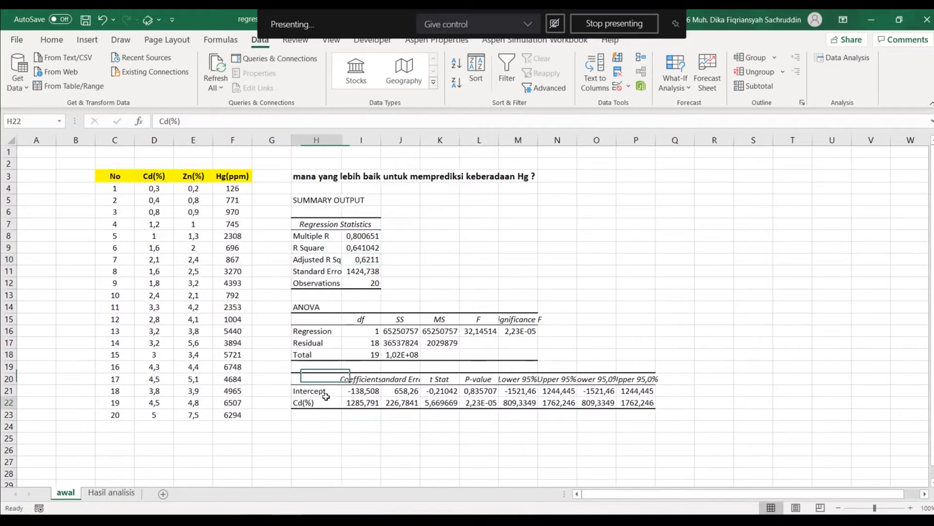
pyautogui.click(321, 391)
pyautogui.click(356, 402)
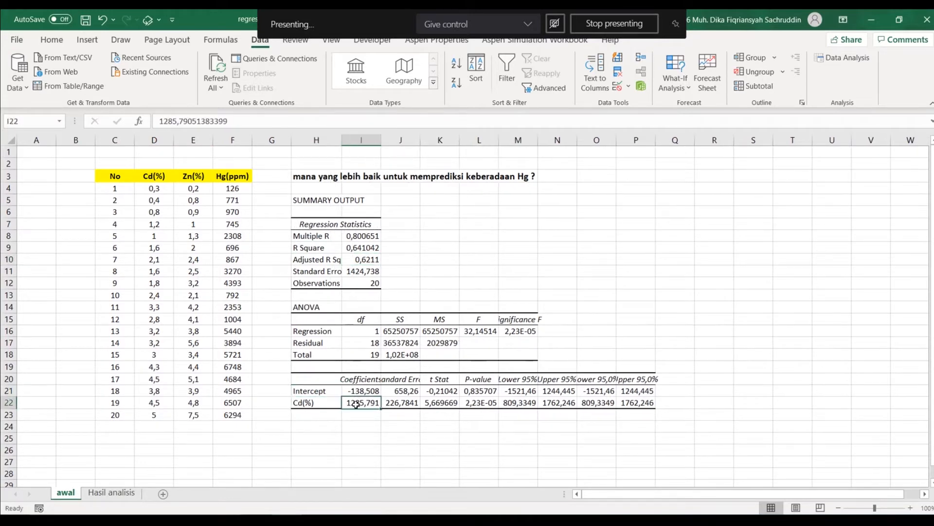
pyautogui.click(355, 390)
pyautogui.click(334, 403)
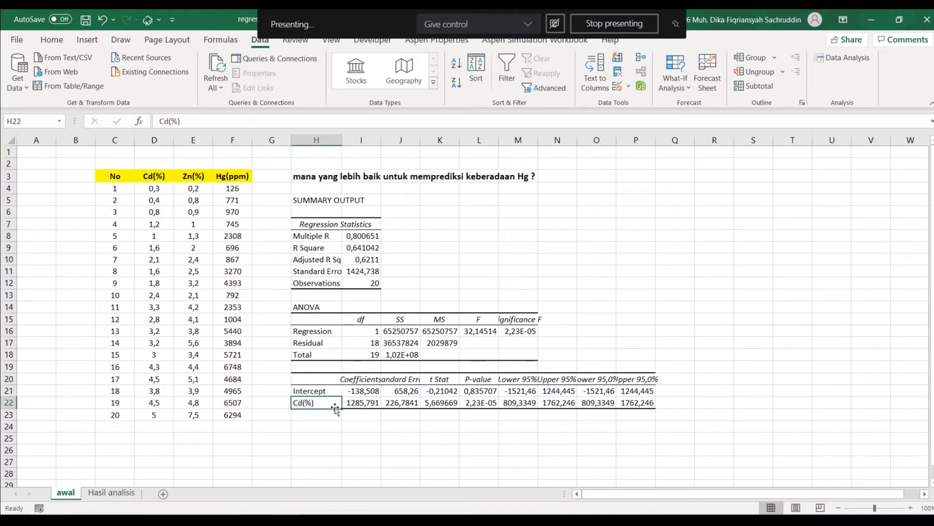
pyautogui.click(362, 403)
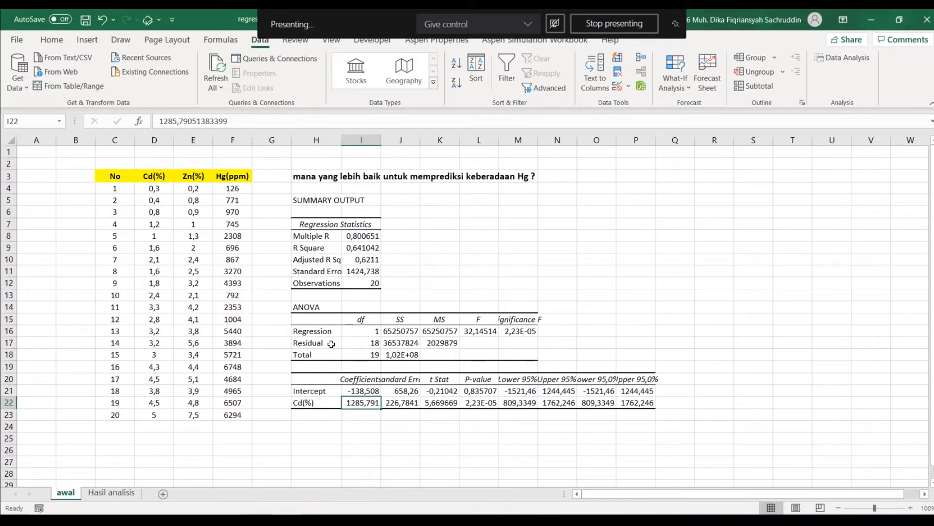
pyautogui.click(314, 227)
pyautogui.click(314, 200)
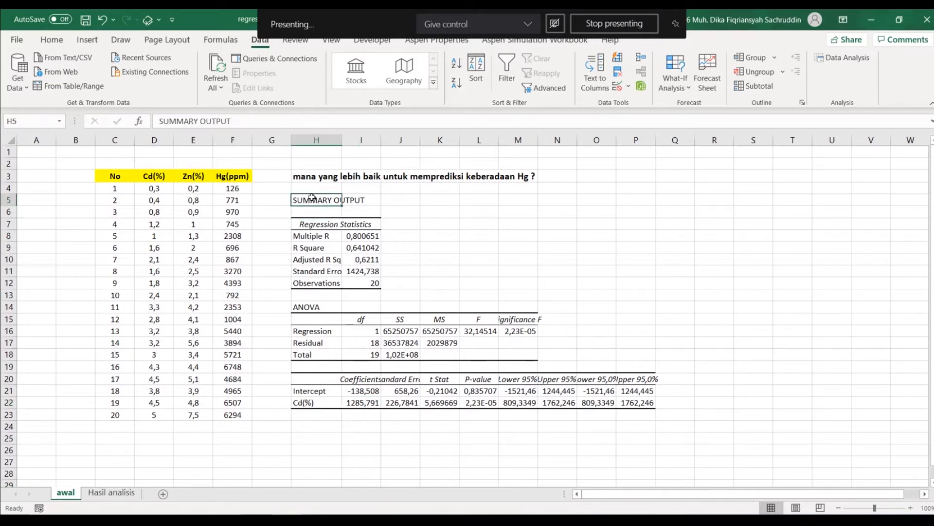
# - Insert an empty markers-only scatter chart and place it just below the data table, starting around row 25
pyautogui.click(512, 225)
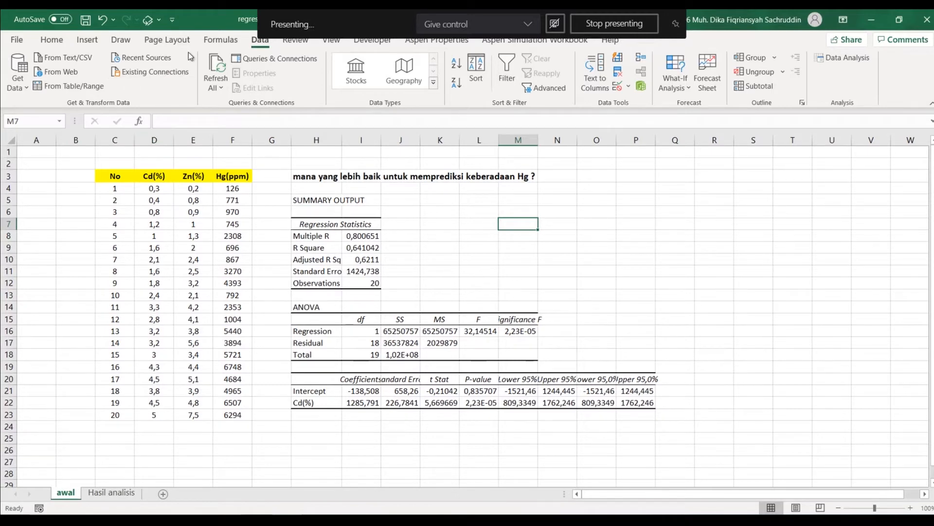
pyautogui.click(87, 40)
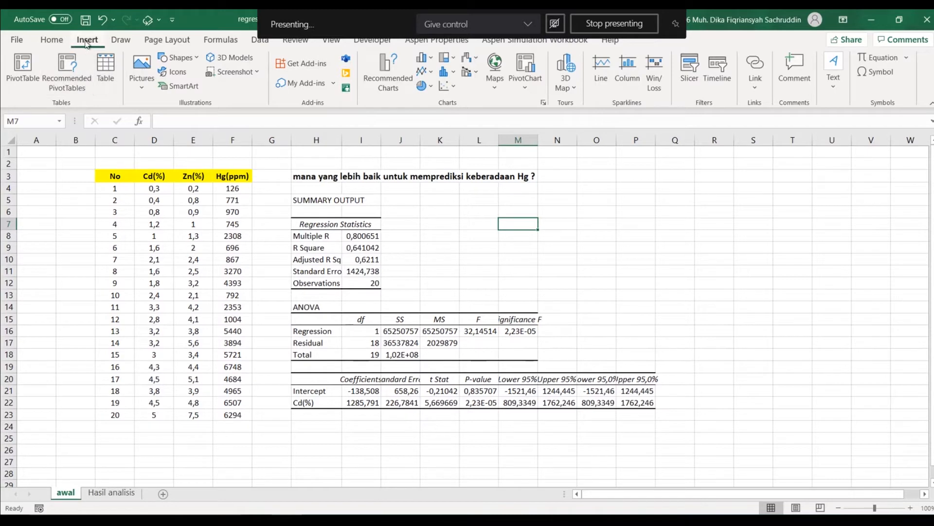
pyautogui.click(456, 89)
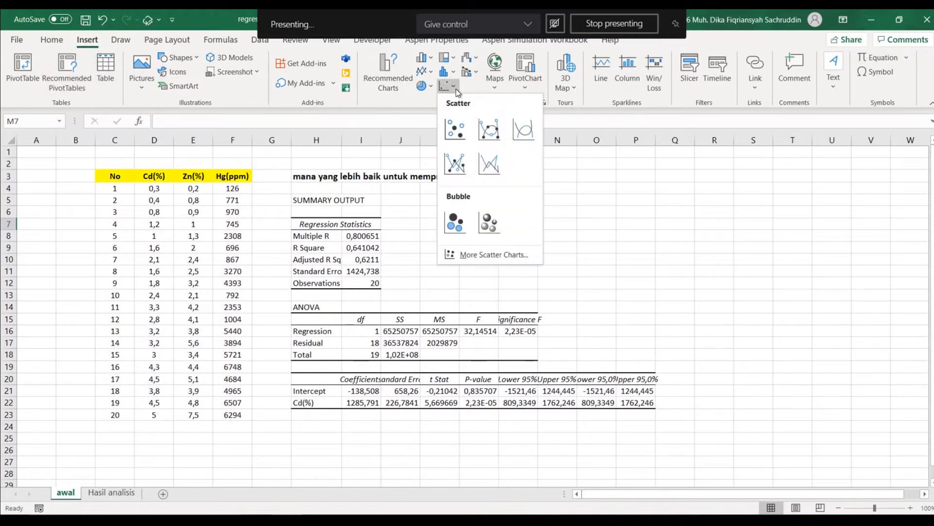
pyautogui.click(455, 129)
pyautogui.moveTo(479, 251); pyautogui.dragTo(238, 453)
pyautogui.scroll(-3, 238, 453)
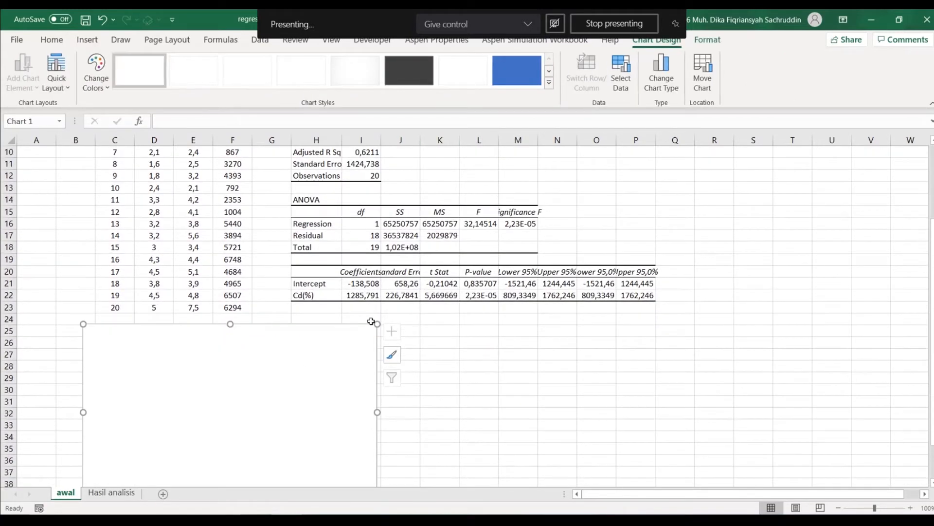
# - Add a chart series named "Cd -hg" with the Cd(%) values in D4:D23 as its X values
pyautogui.click(621, 73)
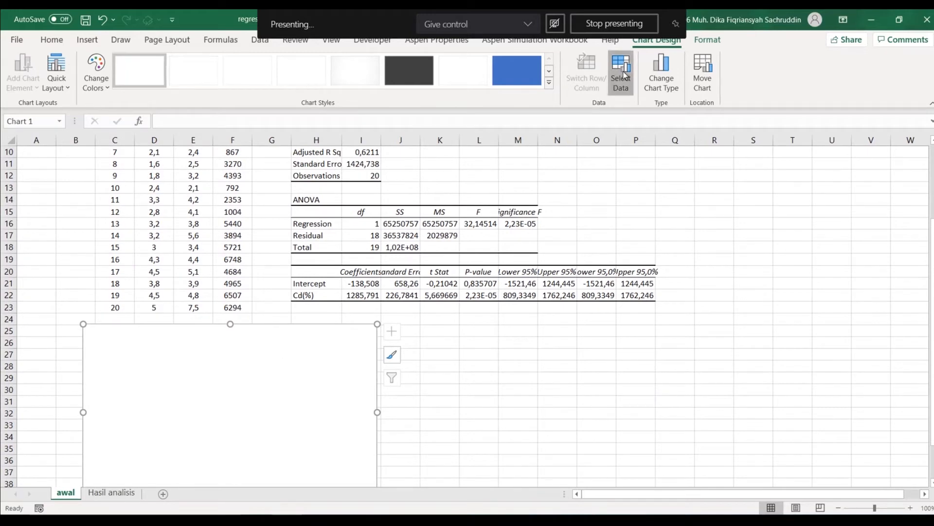
pyautogui.click(382, 273)
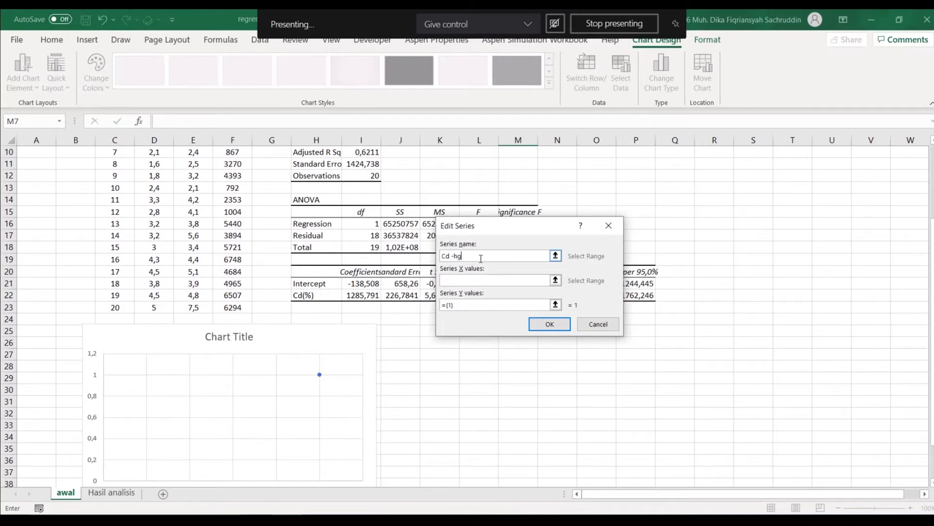
pyautogui.click(556, 280)
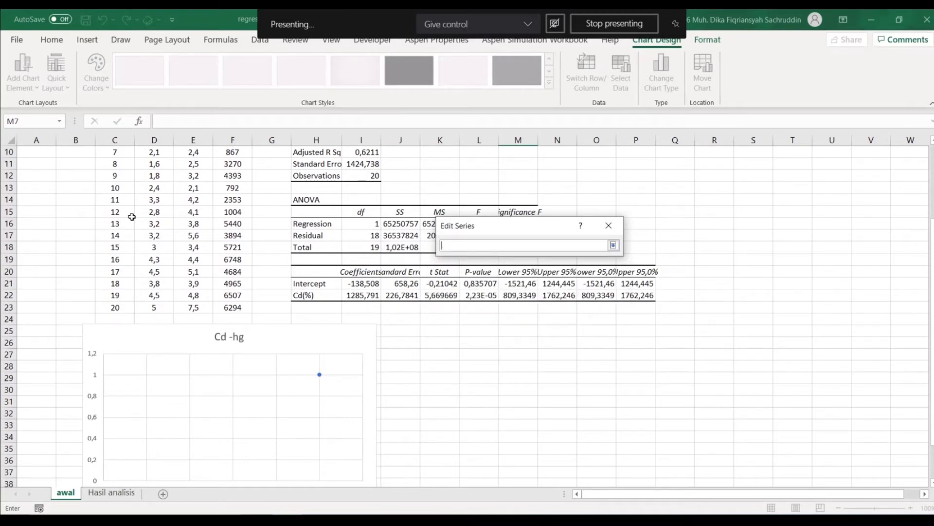
pyautogui.scroll(3, 131, 216)
pyautogui.moveTo(155, 188); pyautogui.dragTo(152, 415)
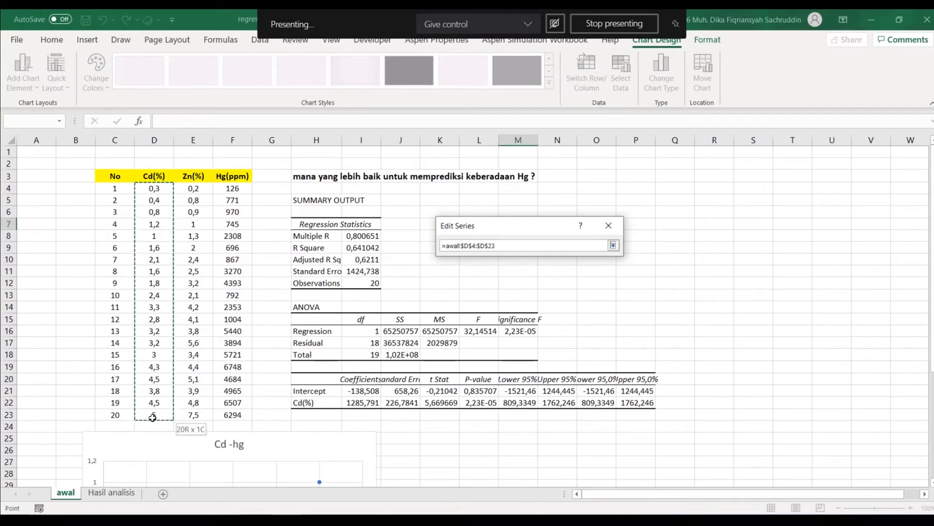
pyautogui.click(613, 247)
# - Set the series Y values to the Hg(ppm) data in F4:F23 and apply the chart's data source
pyautogui.click(481, 305)
pyautogui.press('BackSpace')
pyautogui.press('BackSpace')
pyautogui.click(555, 304)
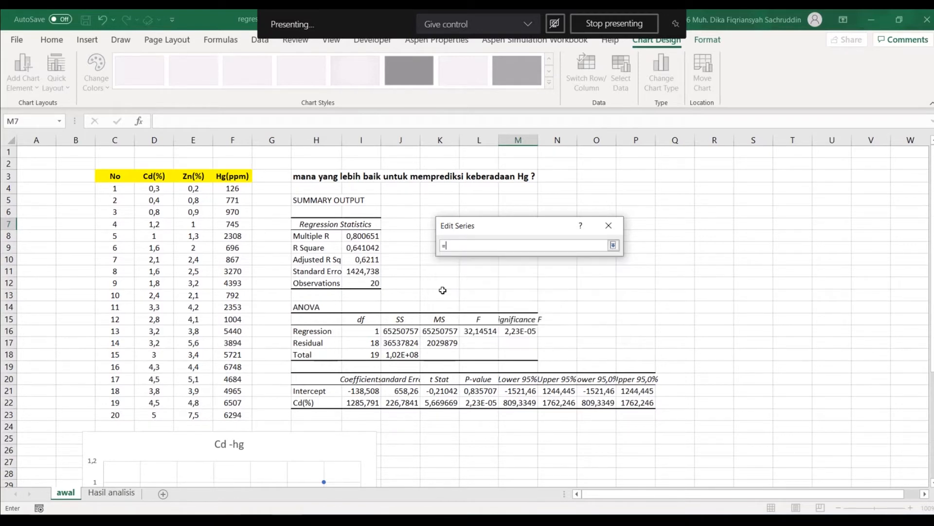
pyautogui.moveTo(232, 189); pyautogui.dragTo(233, 415)
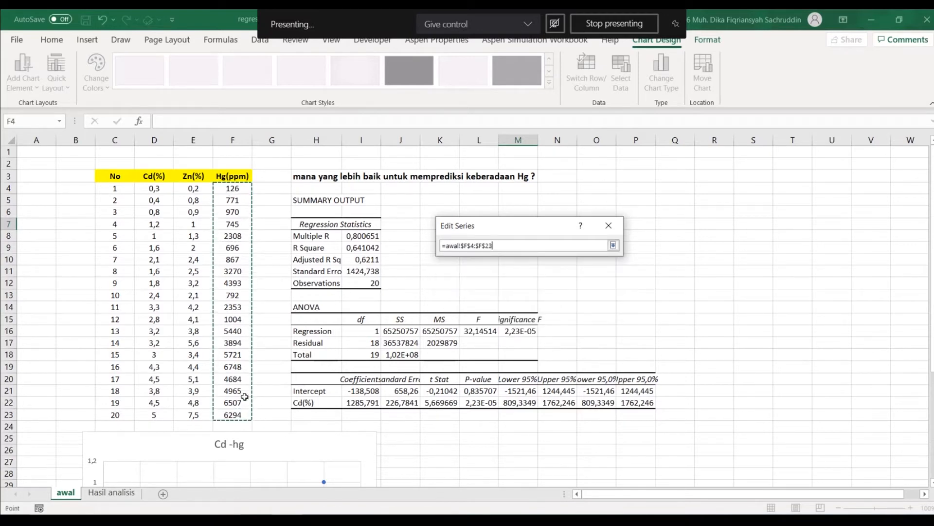
pyautogui.press('Return')
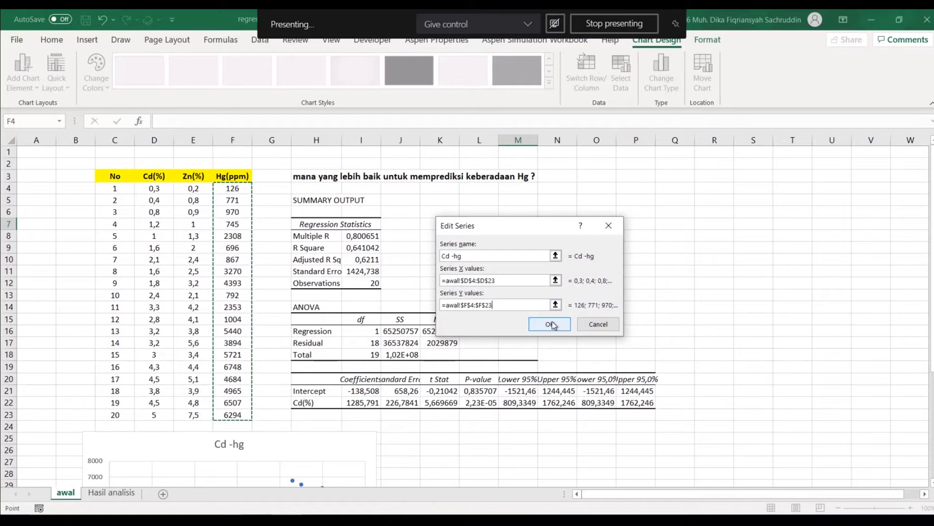
pyautogui.click(548, 325)
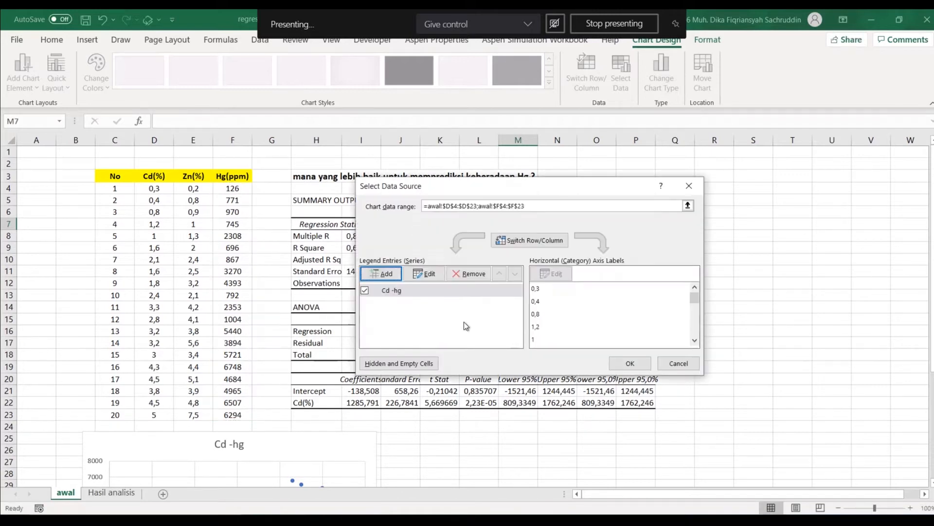
pyautogui.click(630, 363)
pyautogui.scroll(-2, 343, 365)
pyautogui.scroll(-2, 344, 365)
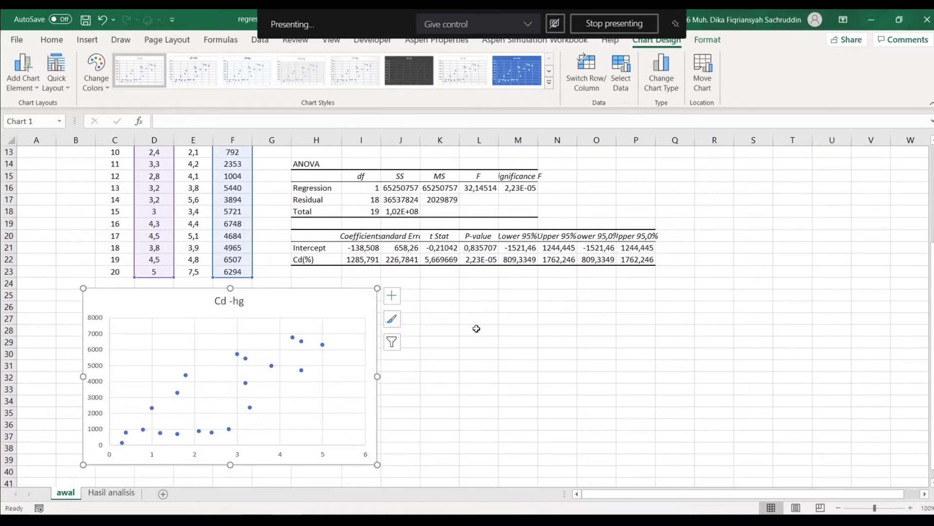
pyautogui.click(479, 329)
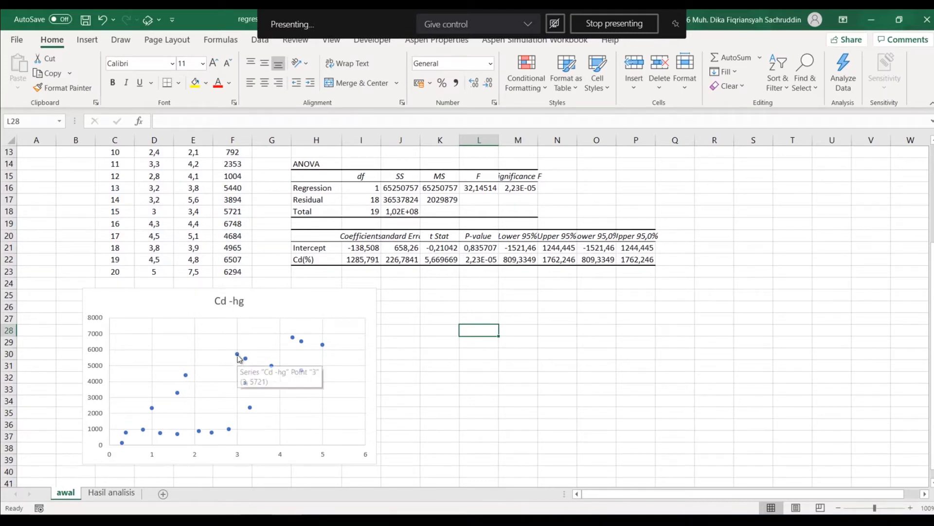
# - Add a linear trendline to the data points of the Cd -hg scatter chart
pyautogui.doubleClick(244, 359)
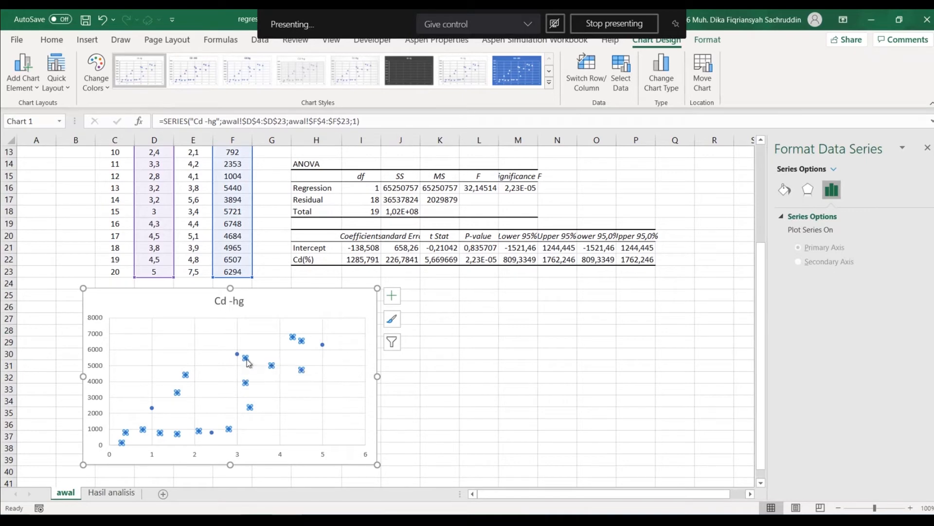
pyautogui.click(246, 358)
pyautogui.click(455, 344)
pyautogui.click(281, 361)
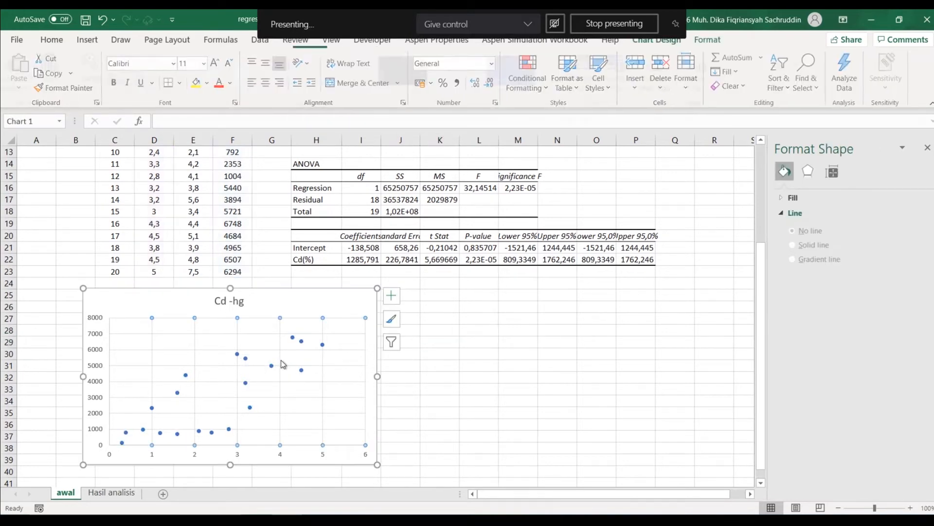
pyautogui.click(246, 358)
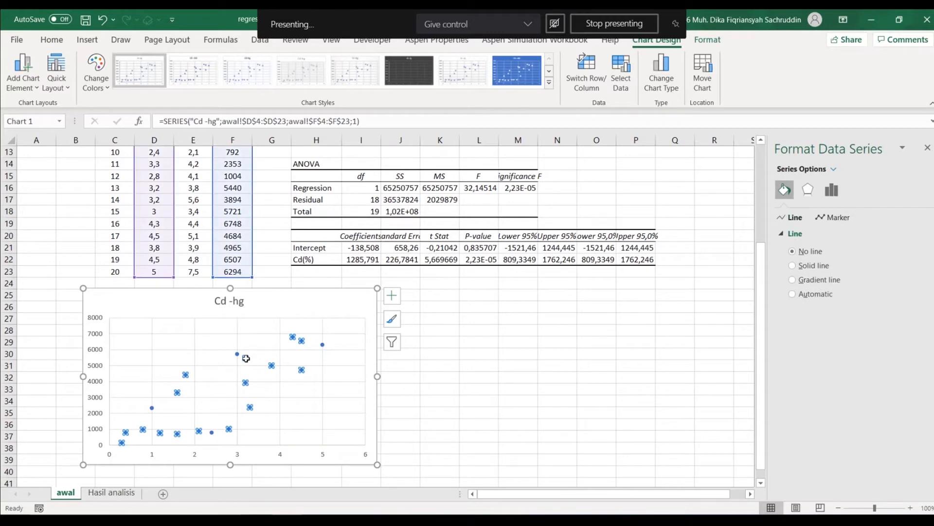
pyautogui.rightClick(246, 358)
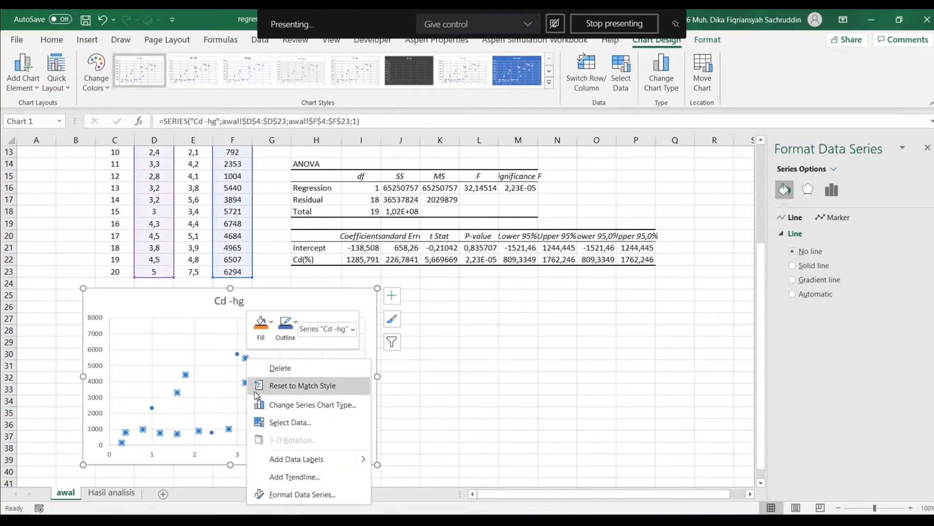
pyautogui.click(293, 476)
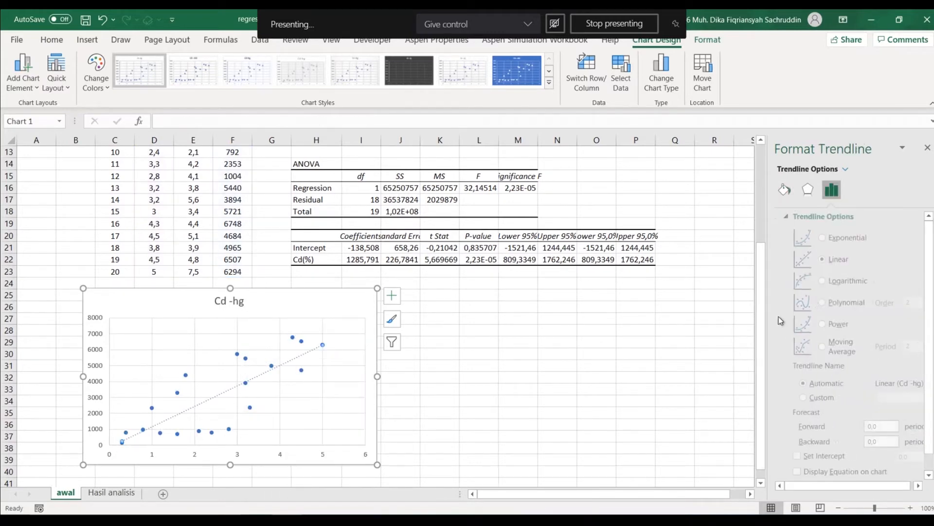
# - Display the trendline's equation and R-squared value on the chart, and close the trendline formatting options
pyautogui.scroll(-1, 852, 254)
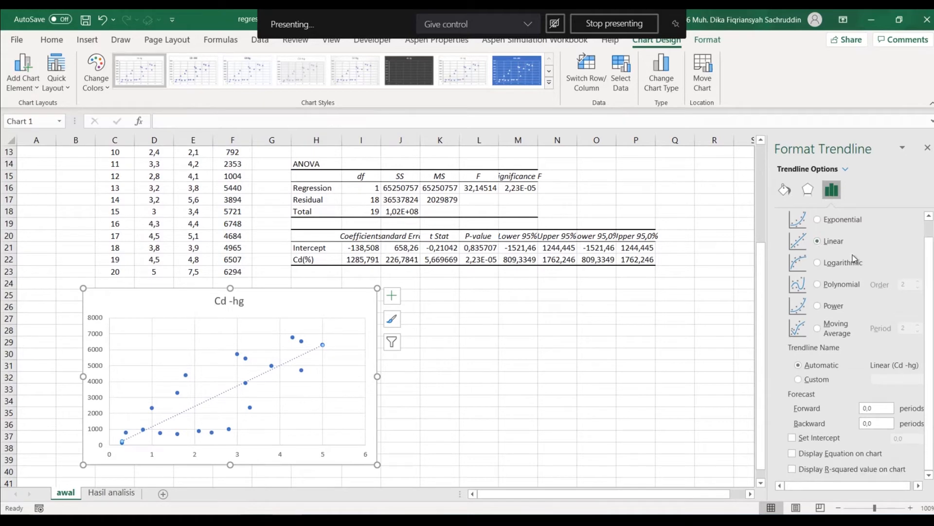
pyautogui.click(804, 454)
pyautogui.click(806, 470)
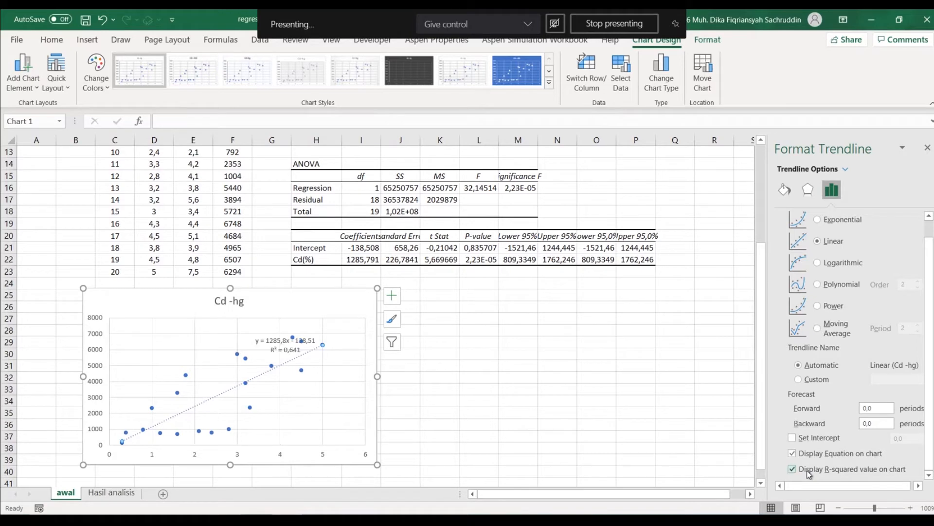
pyautogui.click(928, 148)
# - Move the trendline's equation label off the data points to the empty area below the trendline
pyautogui.click(277, 344)
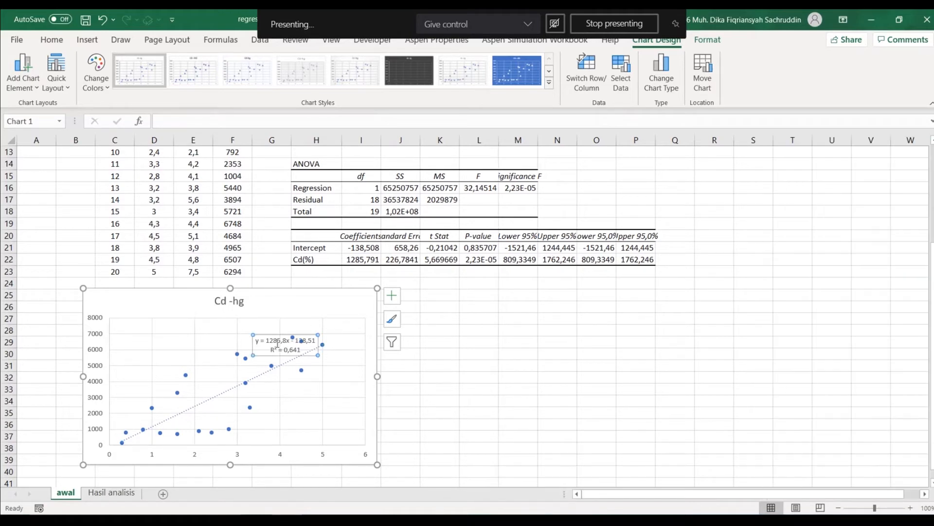
pyautogui.moveTo(286, 335); pyautogui.dragTo(348, 411)
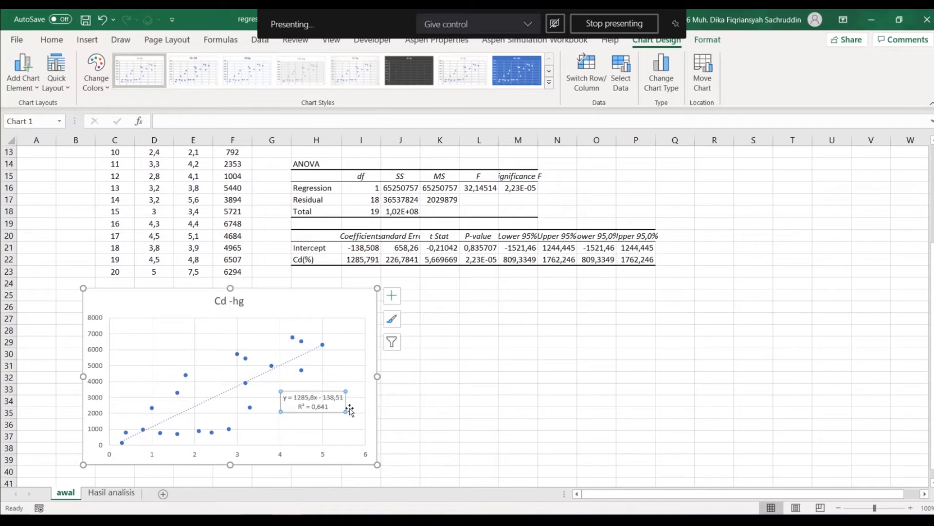
pyautogui.click(344, 410)
pyautogui.click(479, 377)
# - Compare the chart's equation and R-squared value with the Cd(%) coefficient and R Square in the regression output
pyautogui.click(315, 395)
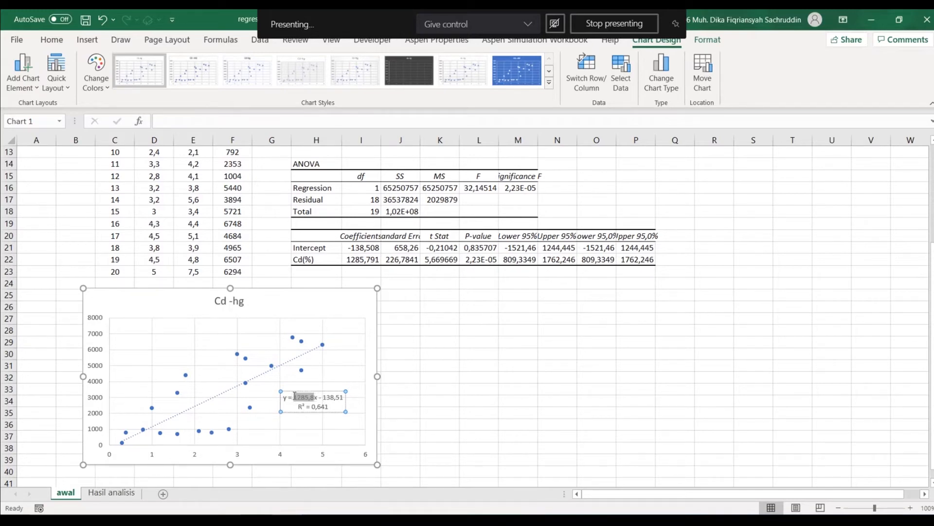
pyautogui.click(378, 258)
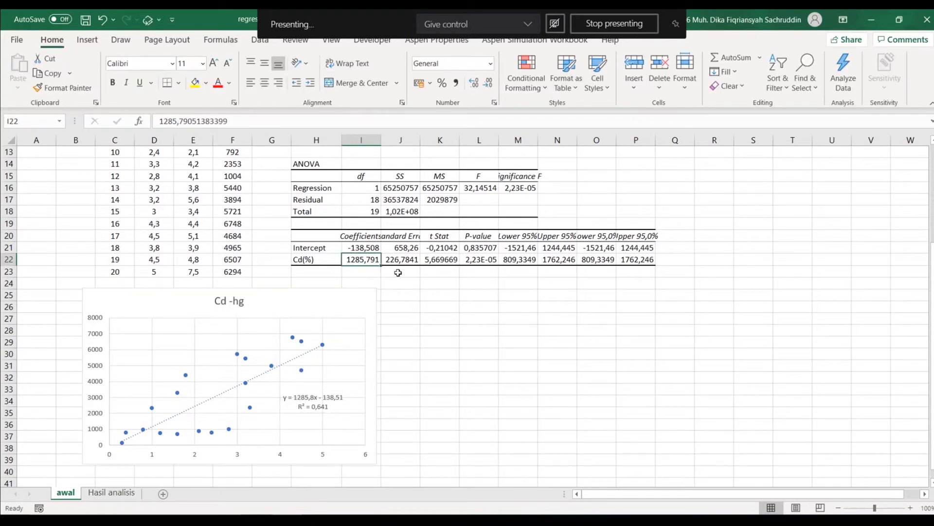
pyautogui.scroll(3, 398, 273)
pyautogui.scroll(-3, 381, 332)
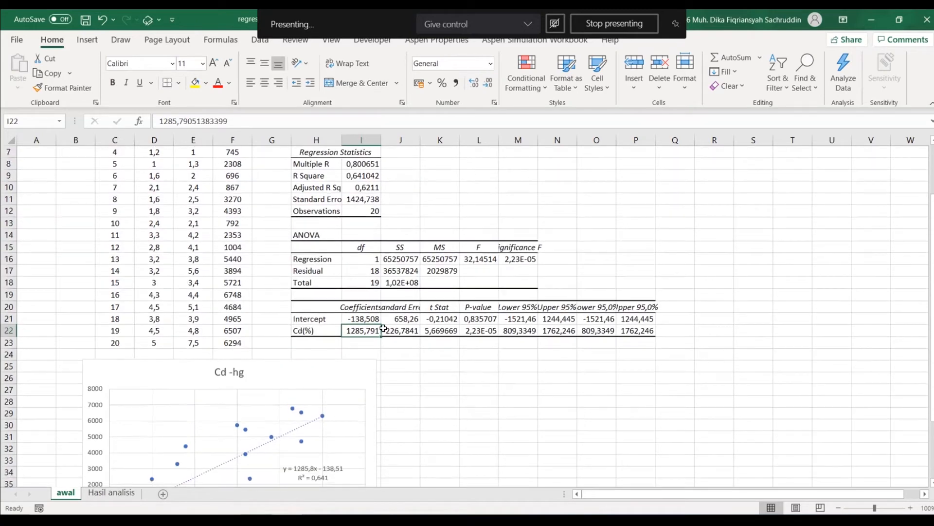
pyautogui.click(322, 408)
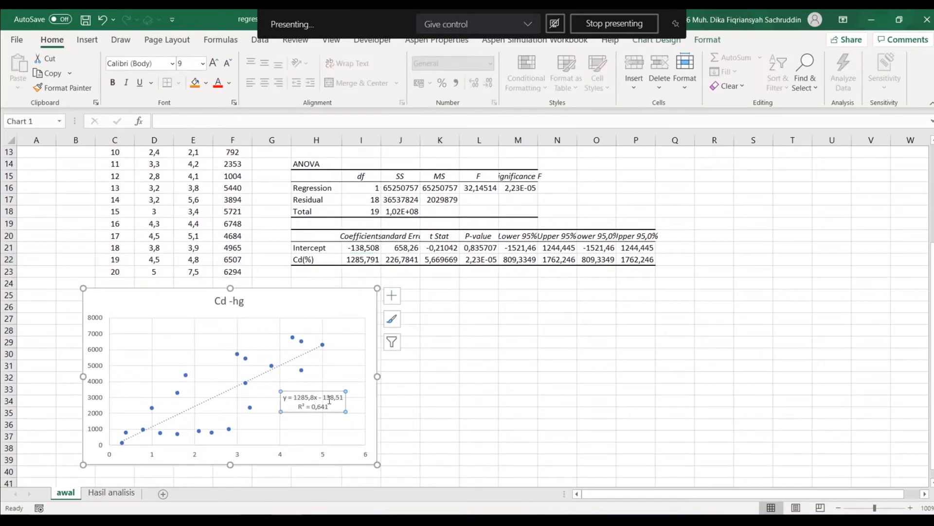
pyautogui.scroll(4, 325, 388)
pyautogui.click(308, 249)
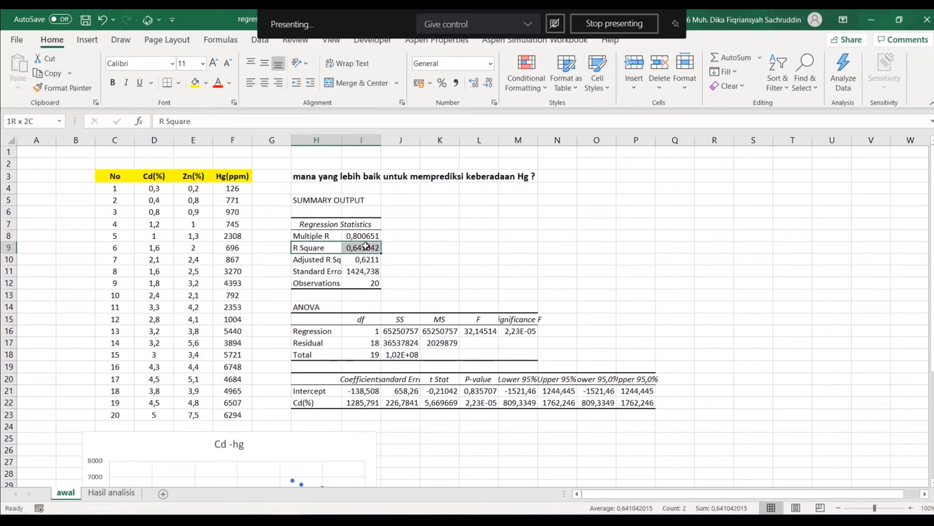
pyautogui.click(467, 234)
pyautogui.scroll(-1, 469, 186)
pyautogui.scroll(-1, 469, 186)
pyautogui.scroll(1, 463, 188)
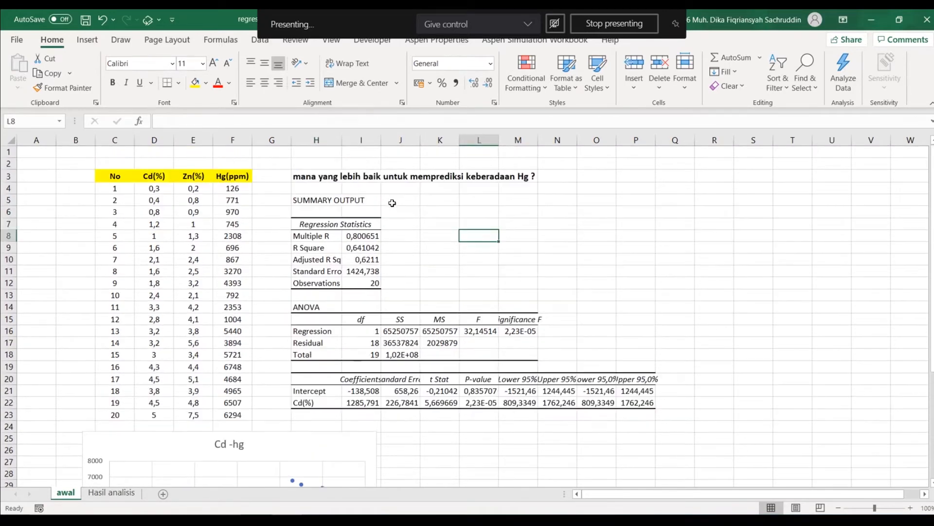
pyautogui.click(397, 203)
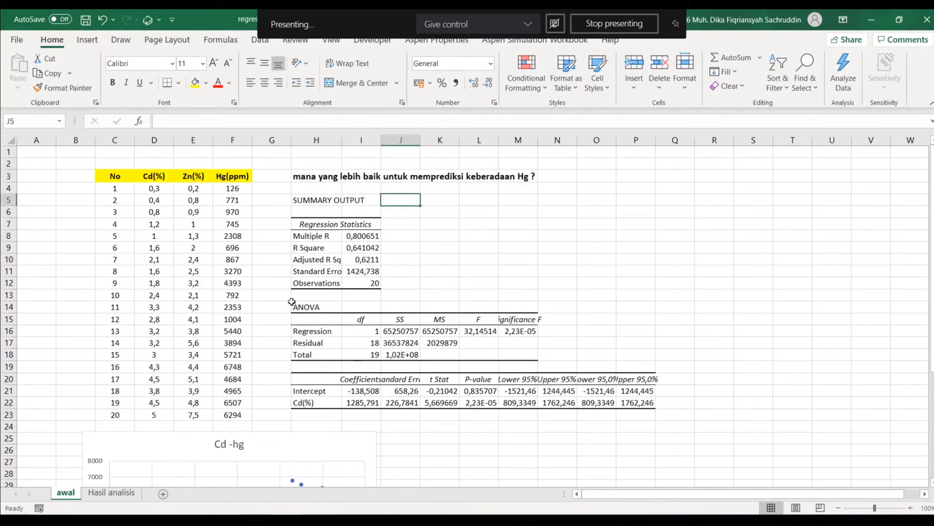
# - Review the Cd - Hg summary on the Hasil analisis sheet, checking its x and y labels and Multiple R
pyautogui.click(114, 499)
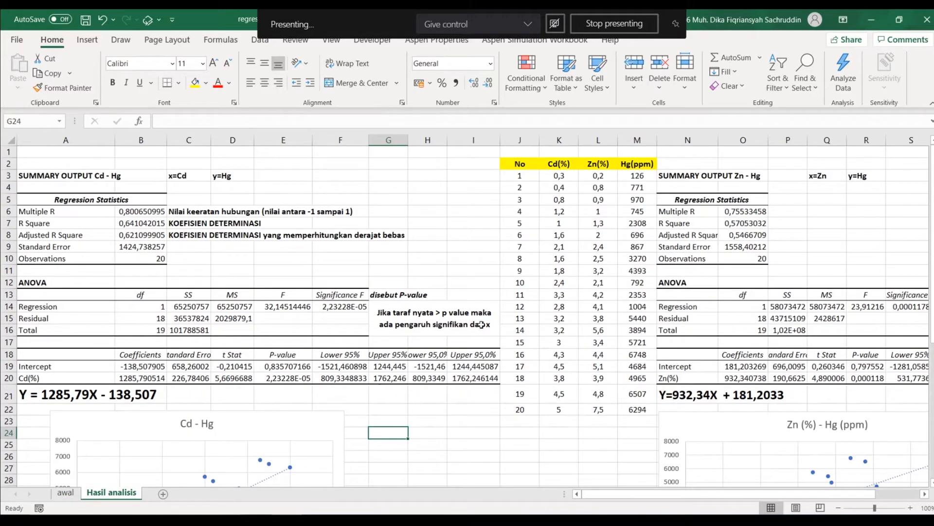
pyautogui.moveTo(703, 493)
pyautogui.mouseDown()
pyautogui.moveTo(734, 494)
pyautogui.moveTo(701, 494)
pyautogui.mouseUp()
pyautogui.click(55, 173)
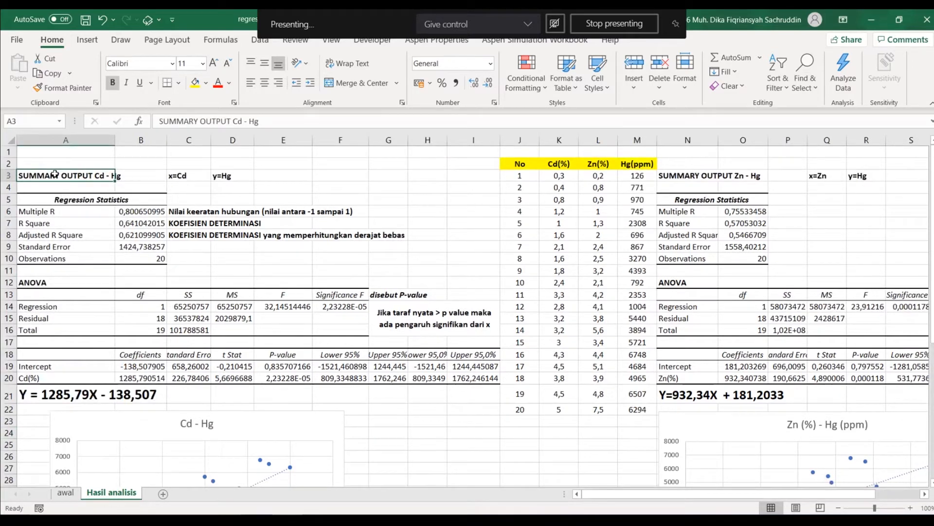
pyautogui.click(171, 186)
pyautogui.click(199, 176)
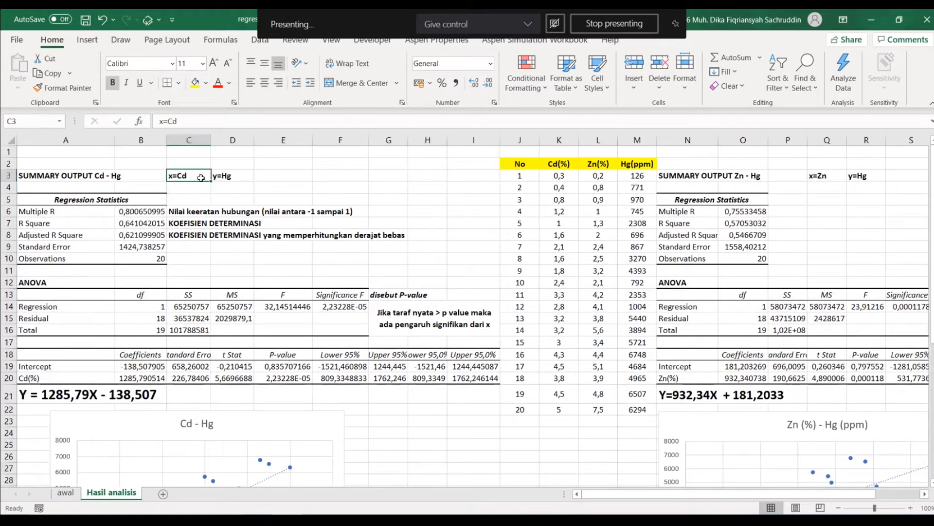
pyautogui.click(228, 176)
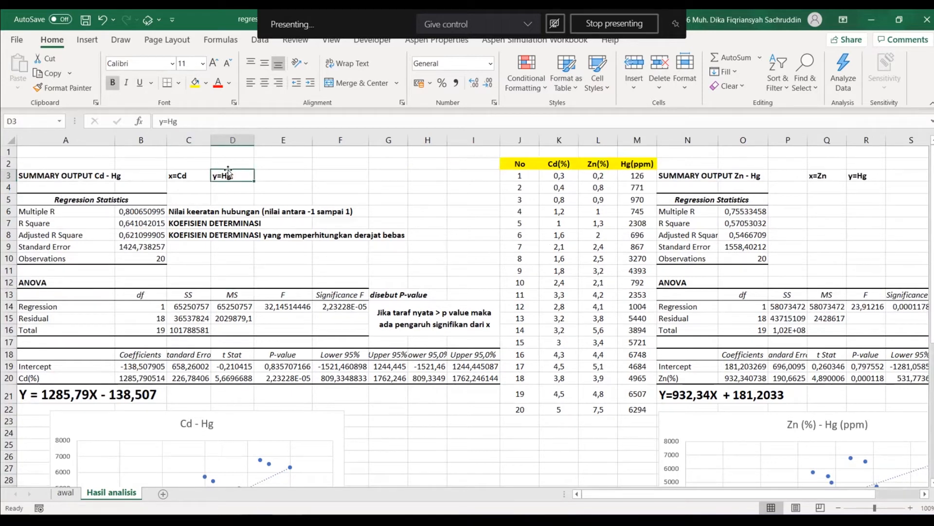
pyautogui.click(112, 201)
pyautogui.click(64, 213)
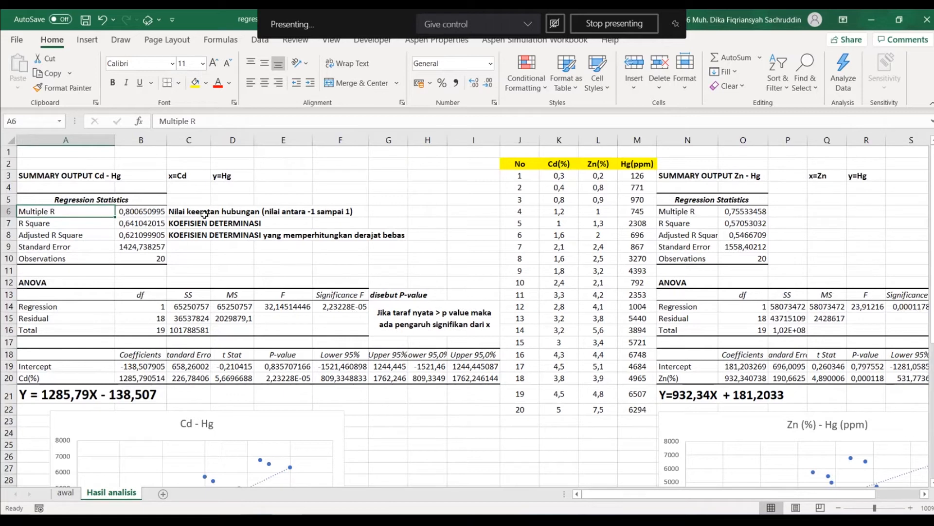
# - Examine the Multiple R, R Square, Adjusted R Square and Standard Error entries in the Cd - Hg regression statistics, with their notes
pyautogui.click(134, 213)
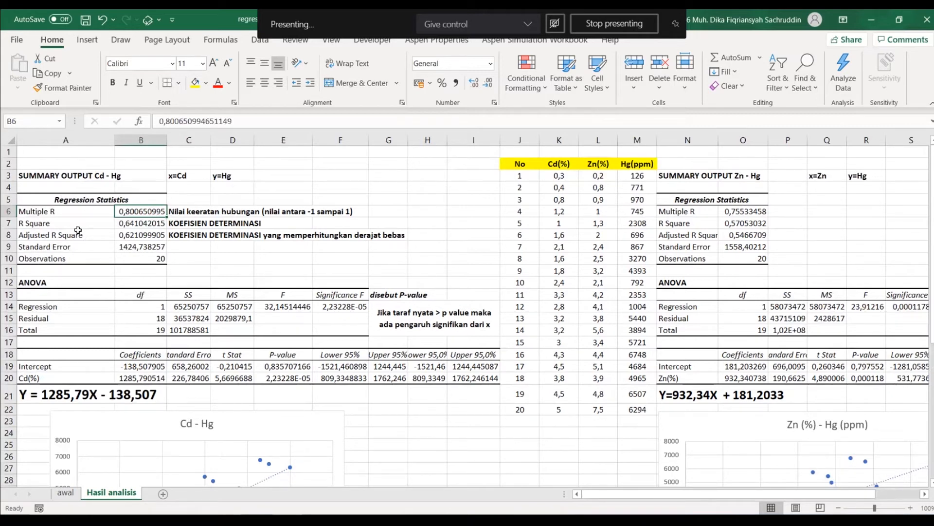
pyautogui.click(128, 225)
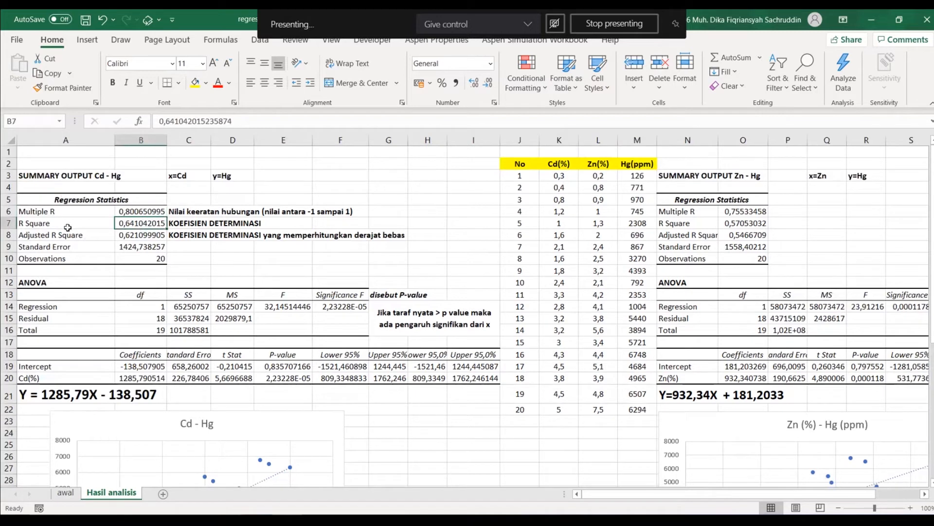
pyautogui.click(184, 223)
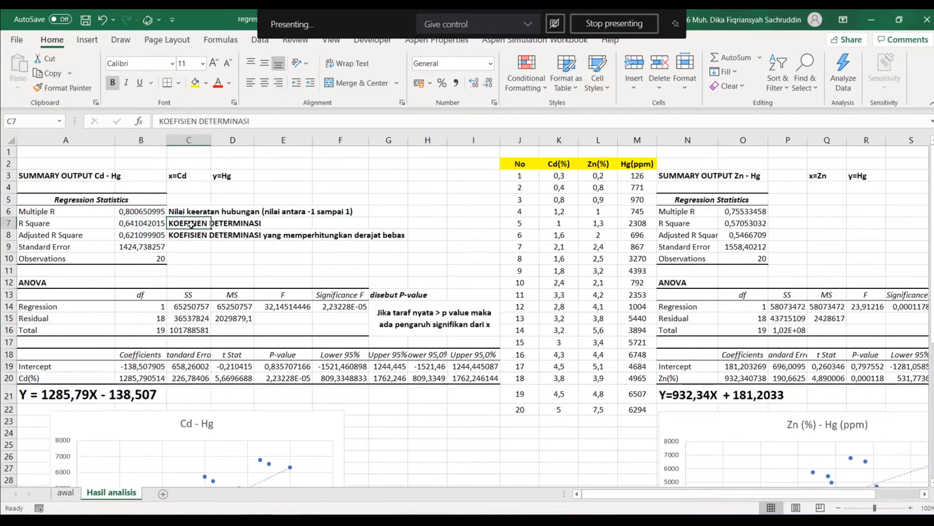
pyautogui.click(147, 227)
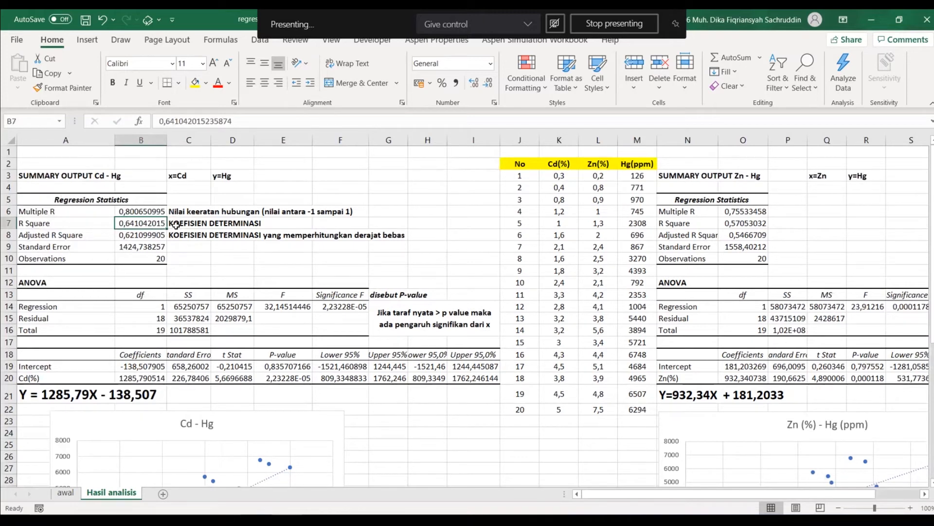
pyautogui.click(41, 241)
pyautogui.click(74, 235)
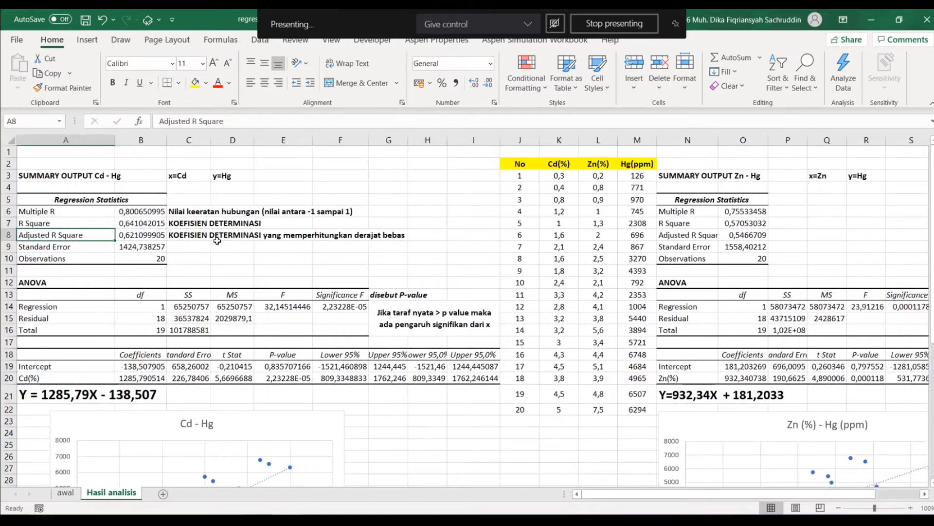
pyautogui.click(63, 223)
pyautogui.click(131, 224)
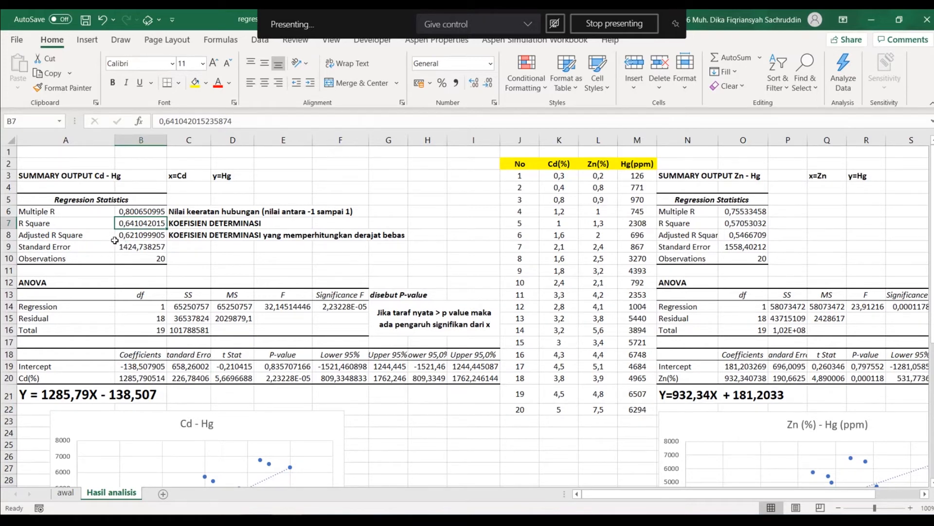
pyautogui.click(133, 244)
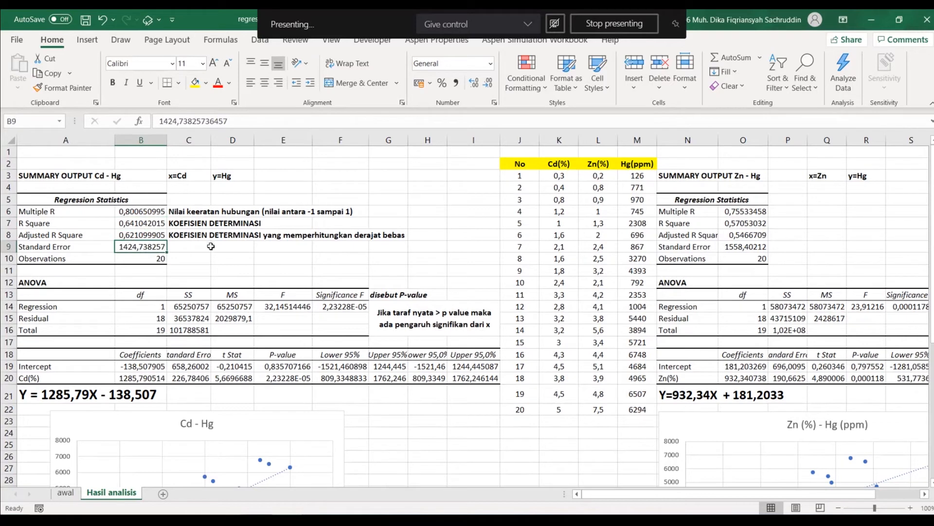
pyautogui.click(153, 236)
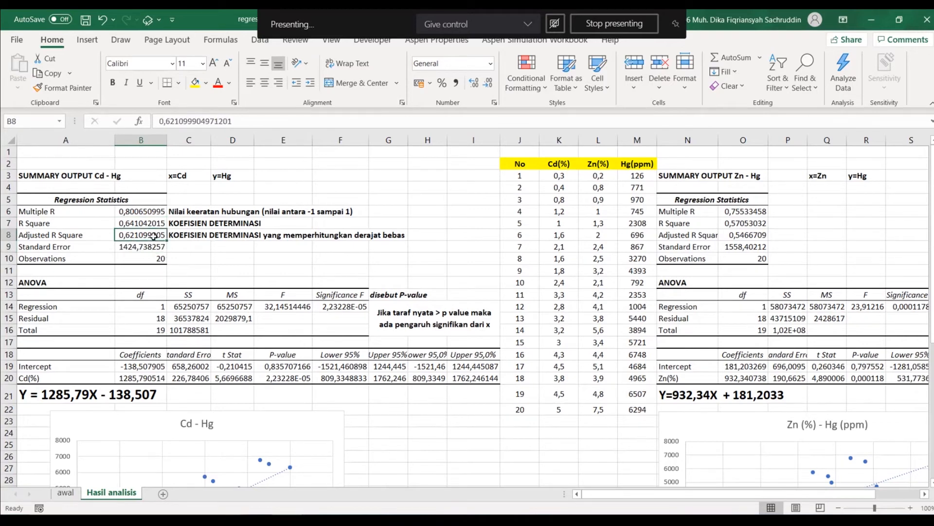
# - Examine Significance F and its p-value notes in the Cd - Hg ANOVA table, relating them to the x=Cd and y=Hg labels
pyautogui.scroll(-1, 131, 282)
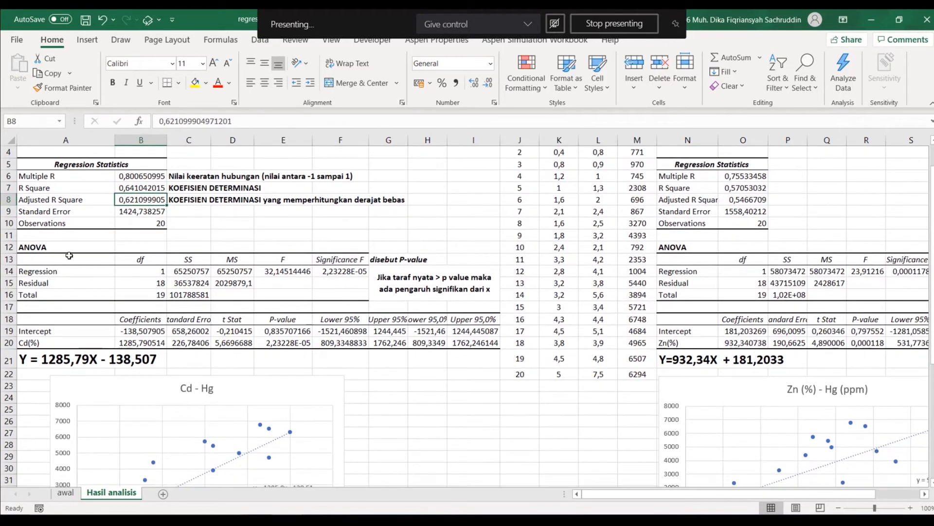
pyautogui.moveTo(35, 247); pyautogui.dragTo(137, 266)
pyautogui.click(331, 268)
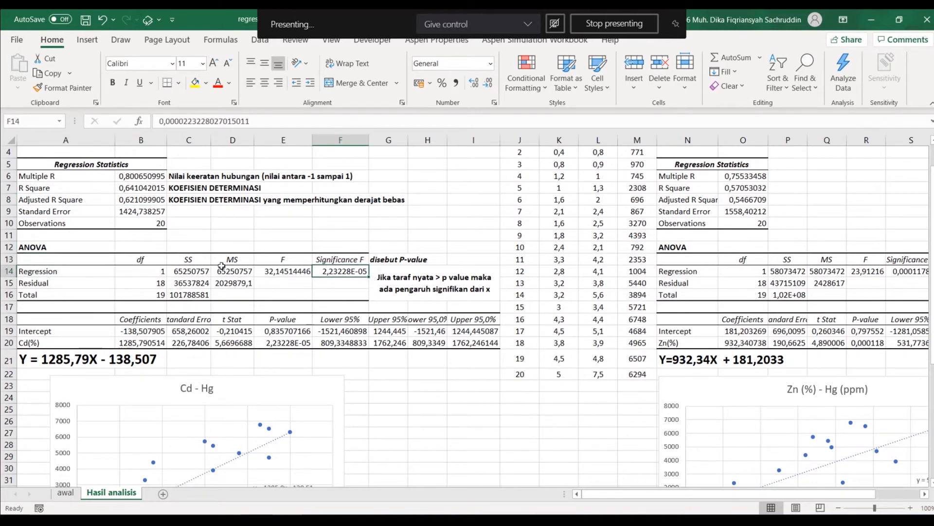
pyautogui.click(347, 260)
pyautogui.click(393, 261)
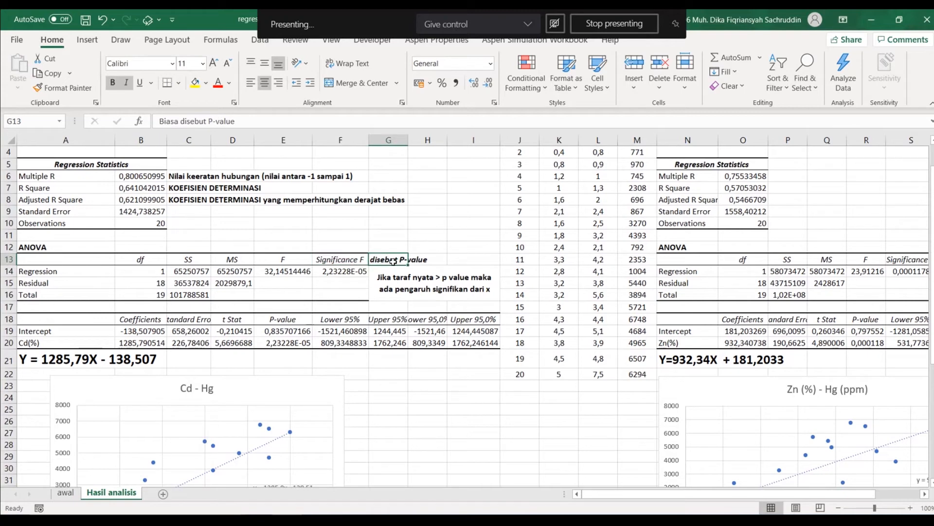
pyautogui.click(348, 271)
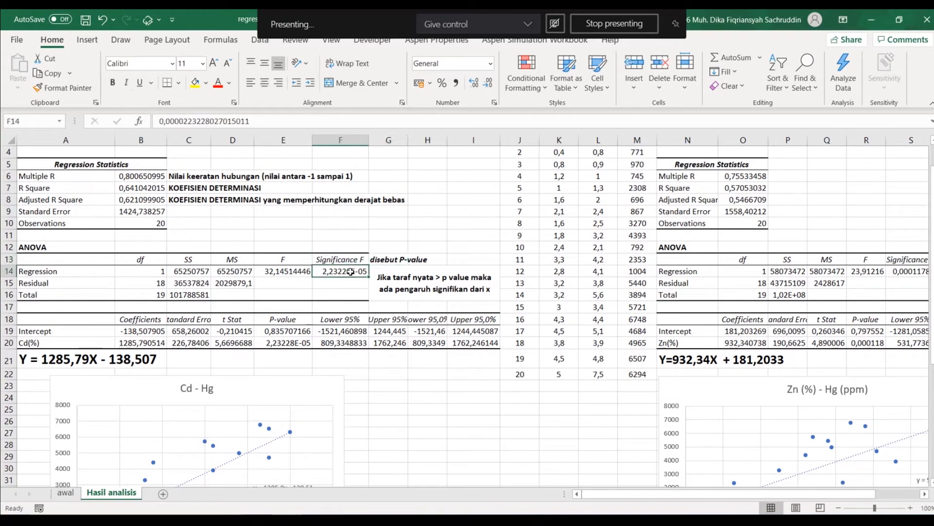
pyautogui.click(416, 272)
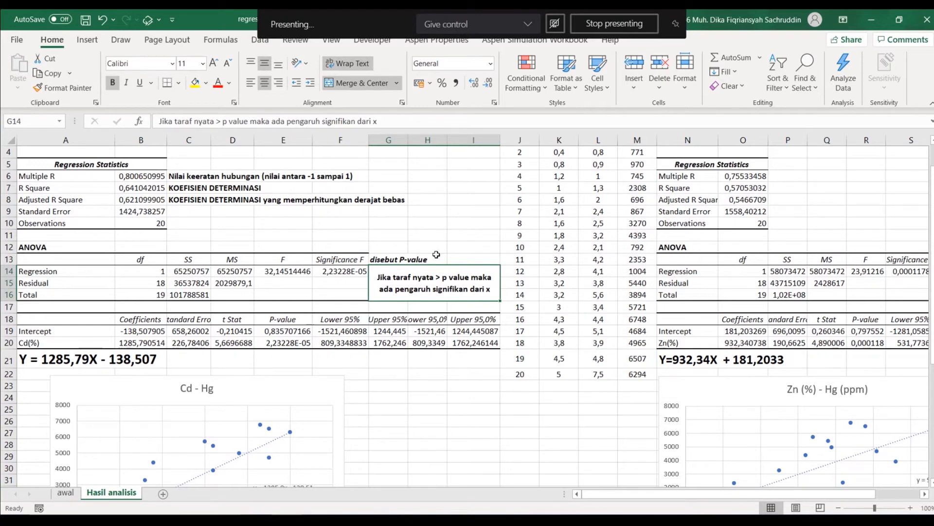
pyautogui.click(459, 233)
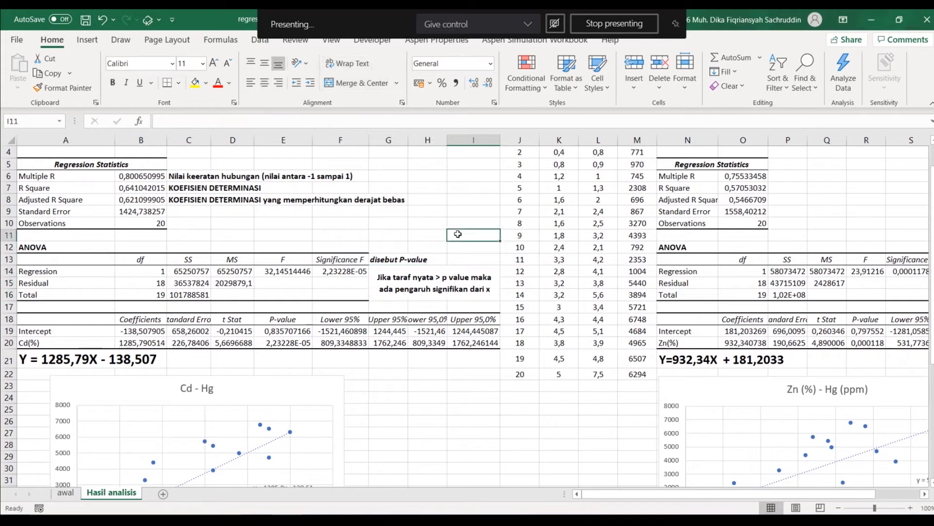
pyautogui.click(335, 273)
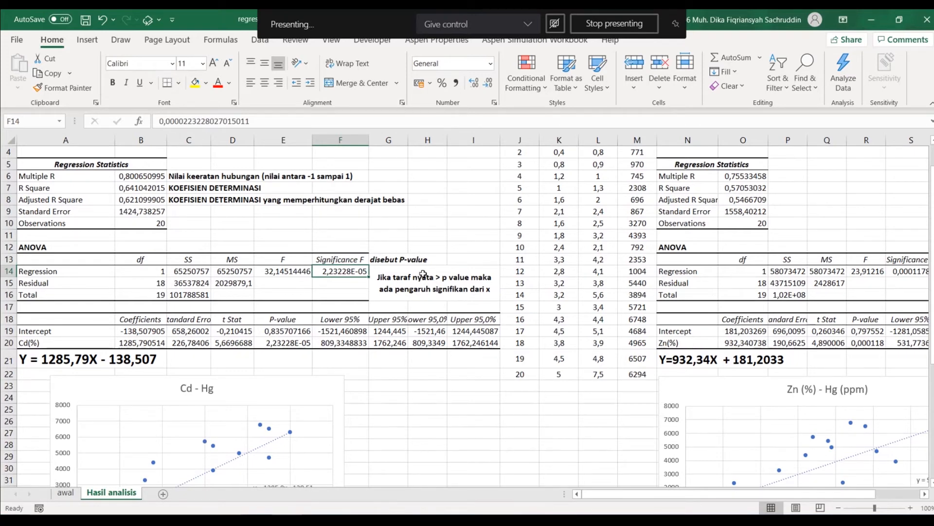
pyautogui.scroll(1, 423, 274)
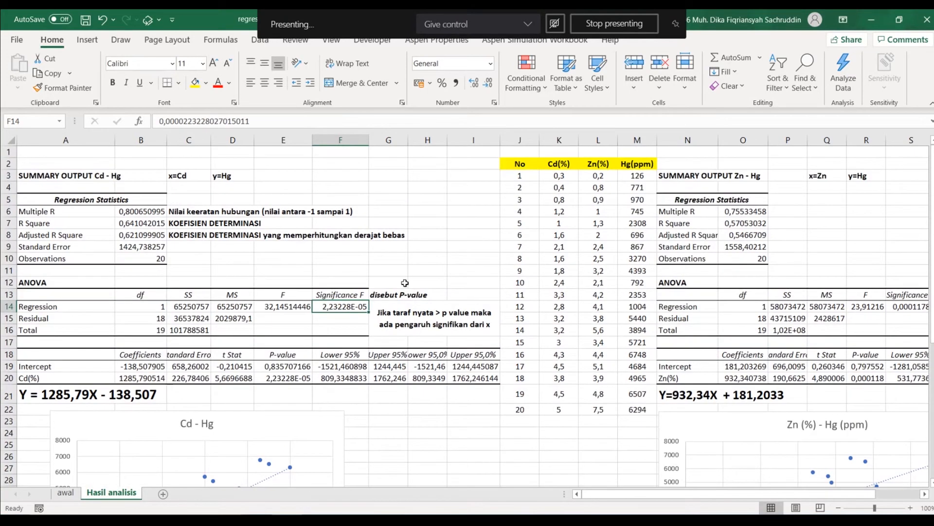
pyautogui.click(191, 177)
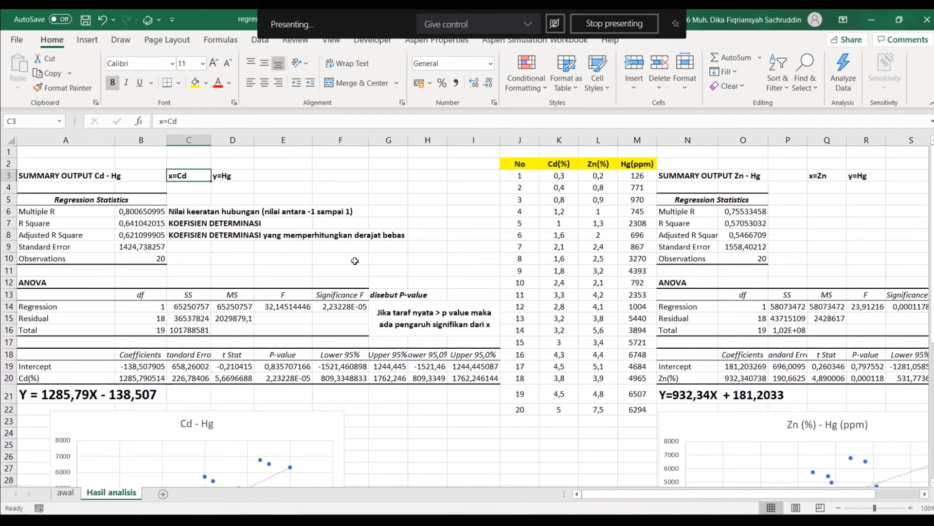
pyautogui.click(216, 179)
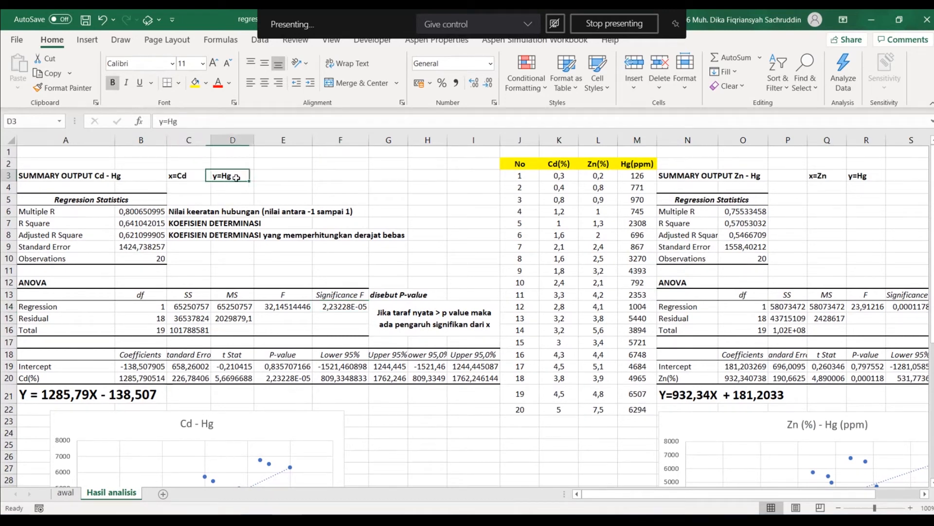
pyautogui.click(267, 272)
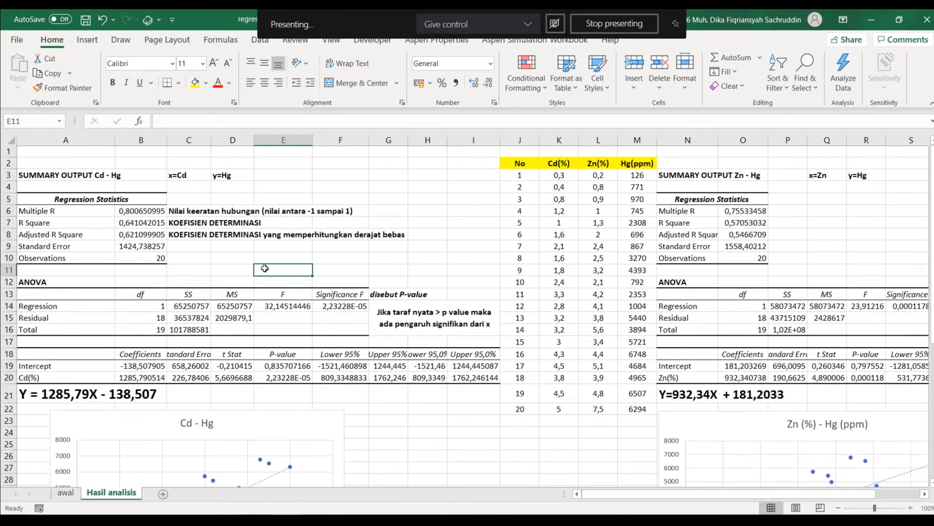
# - Compare the Intercept and Cd(%) coefficients with the Cd - Hg regression equation written below the coefficient table
pyautogui.scroll(-2, 267, 275)
pyautogui.click(69, 295)
pyautogui.click(39, 307)
pyautogui.click(145, 287)
pyautogui.press('Down')
pyautogui.press('Down')
pyautogui.click(132, 294)
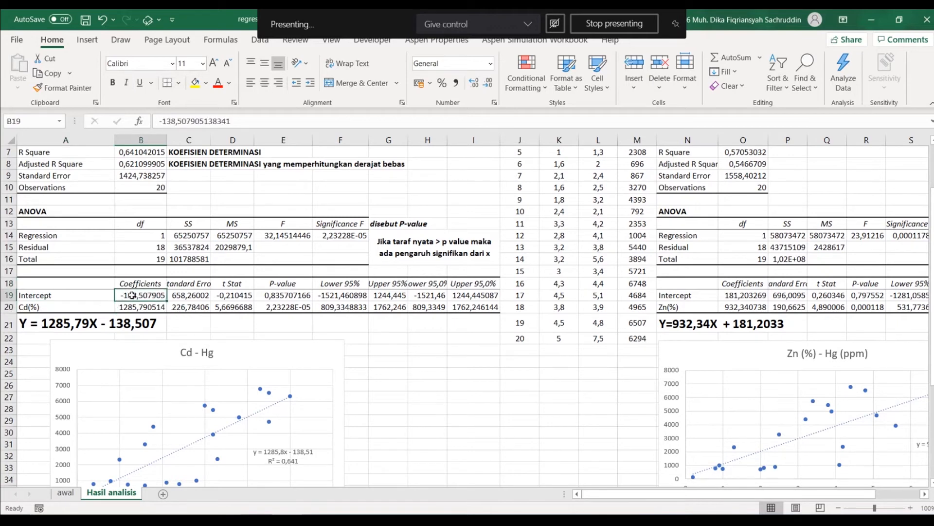
pyautogui.click(120, 323)
pyautogui.click(113, 323)
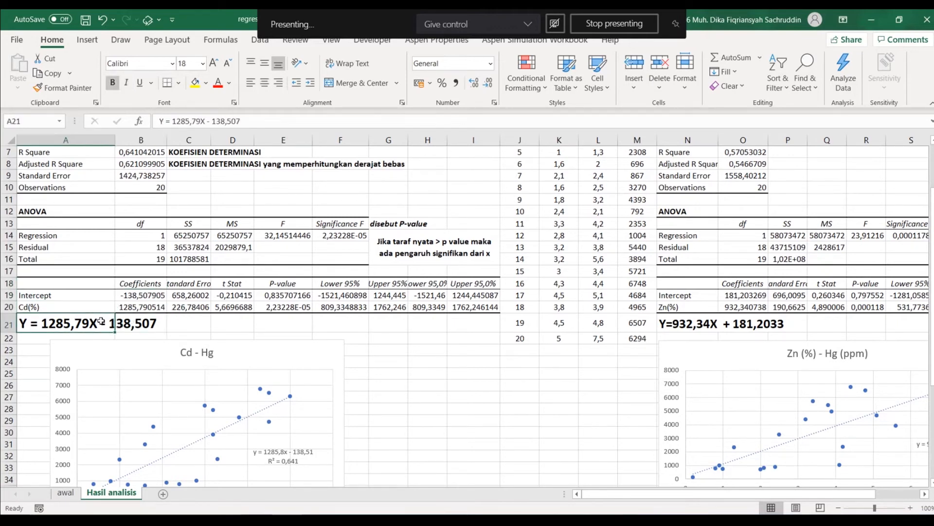
pyautogui.click(132, 295)
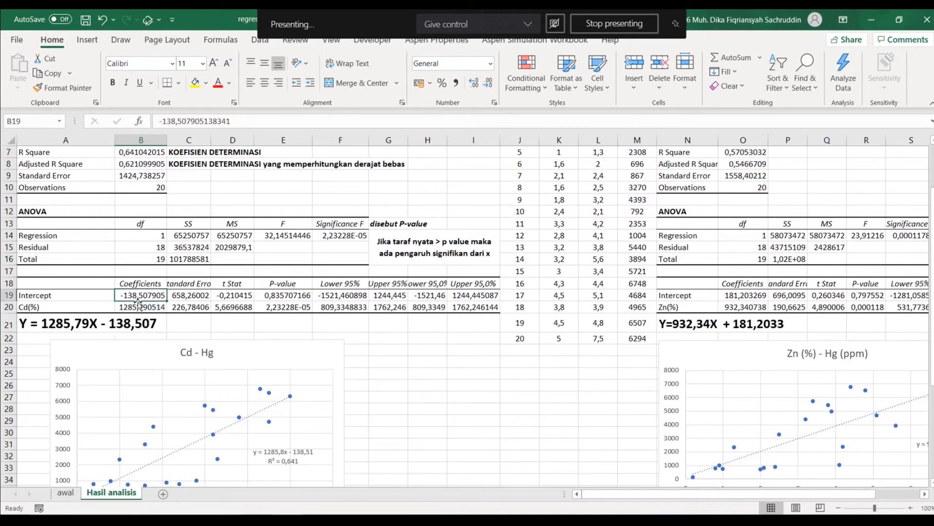
pyautogui.scroll(-2, 140, 300)
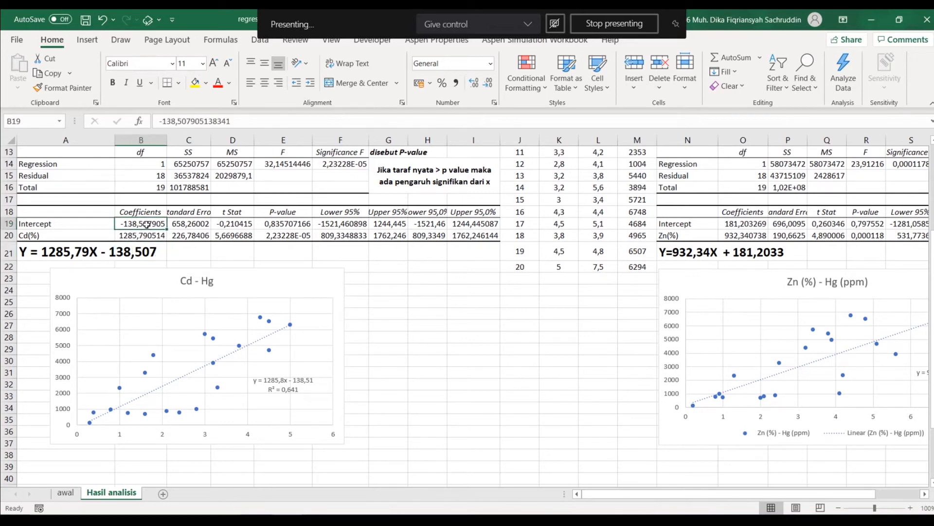
pyautogui.click(180, 248)
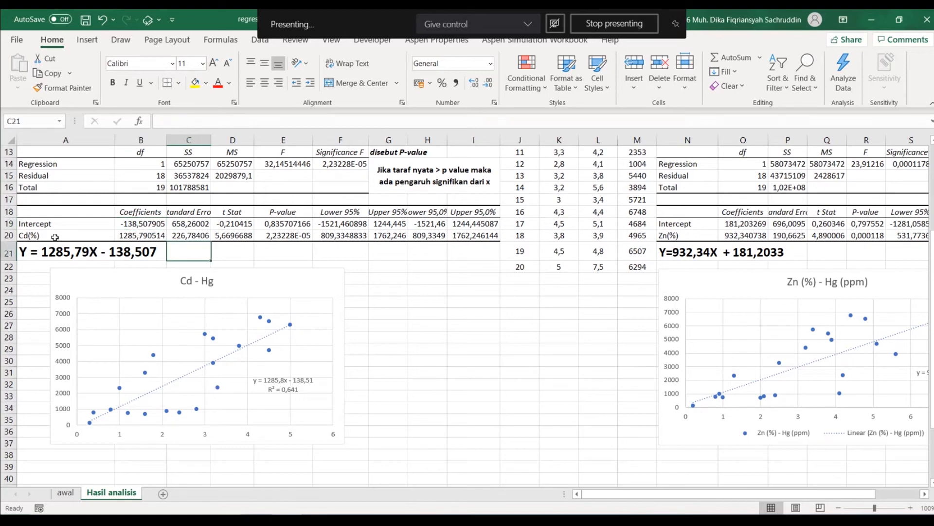
pyautogui.click(55, 237)
pyautogui.click(146, 237)
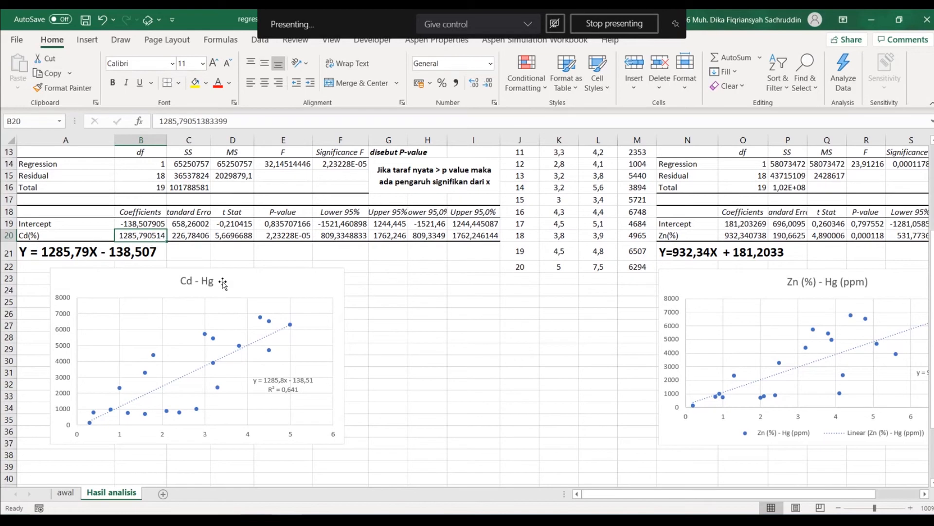
# - Go back to the Cd - Hg regression statistics and recheck the R Square value
pyautogui.scroll(1, 272, 292)
pyautogui.click(337, 310)
pyautogui.scroll(2, 338, 311)
pyautogui.click(399, 233)
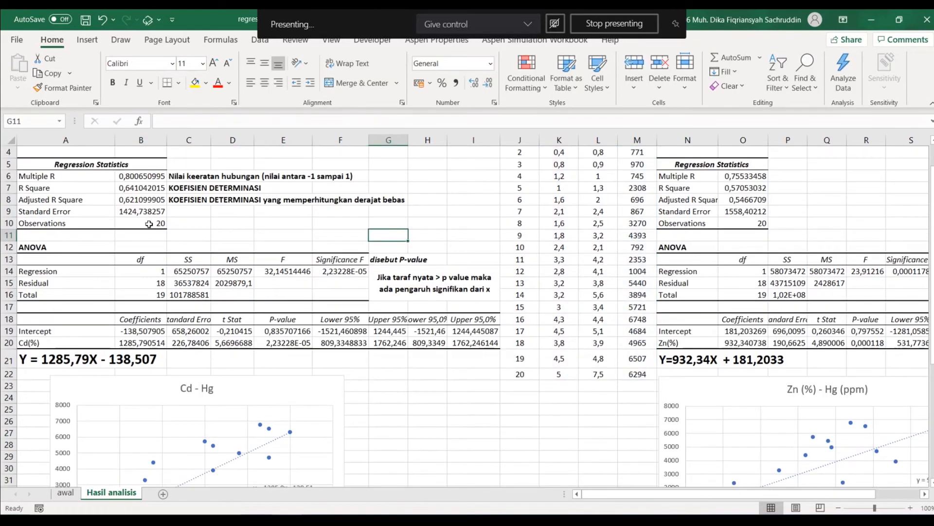
pyautogui.click(138, 190)
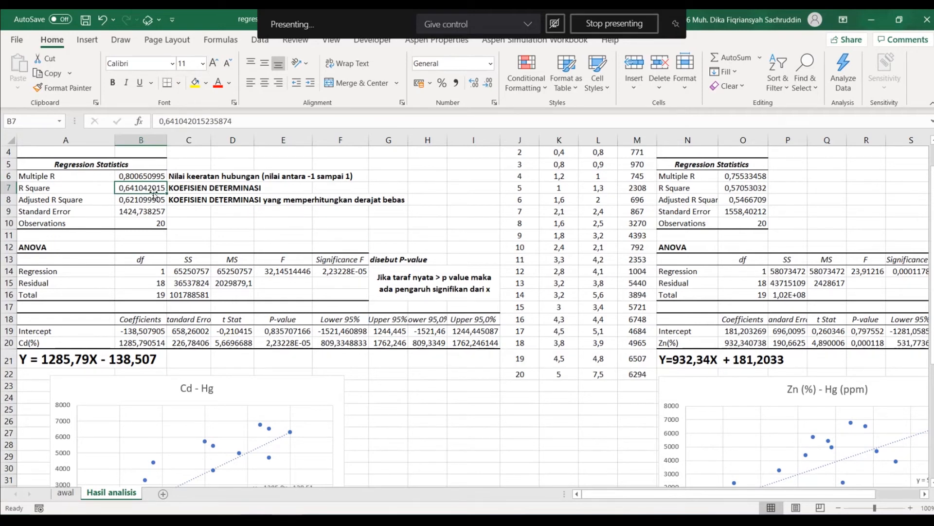
pyautogui.scroll(1, 154, 194)
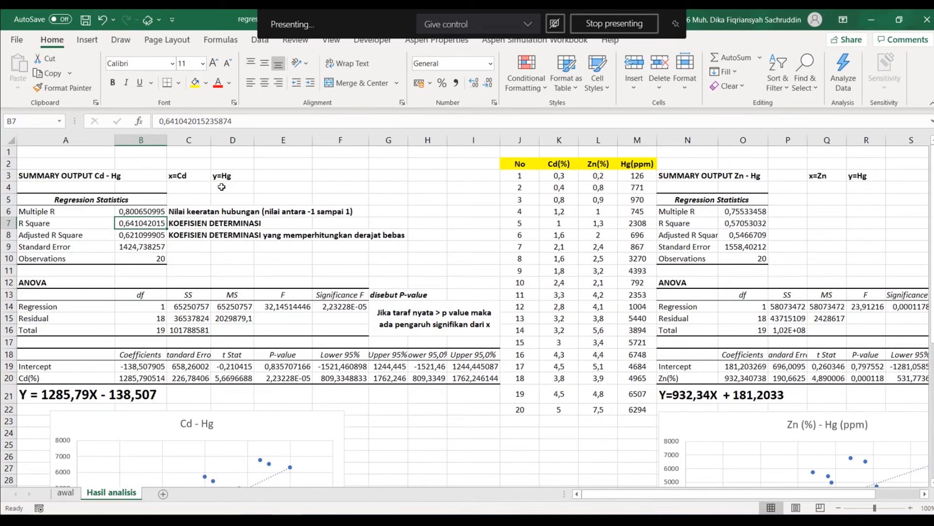
# - Compare the Cd - Hg chart's trendline equation and R² label with the written equation in row 21 and R Square
pyautogui.scroll(-4, 222, 187)
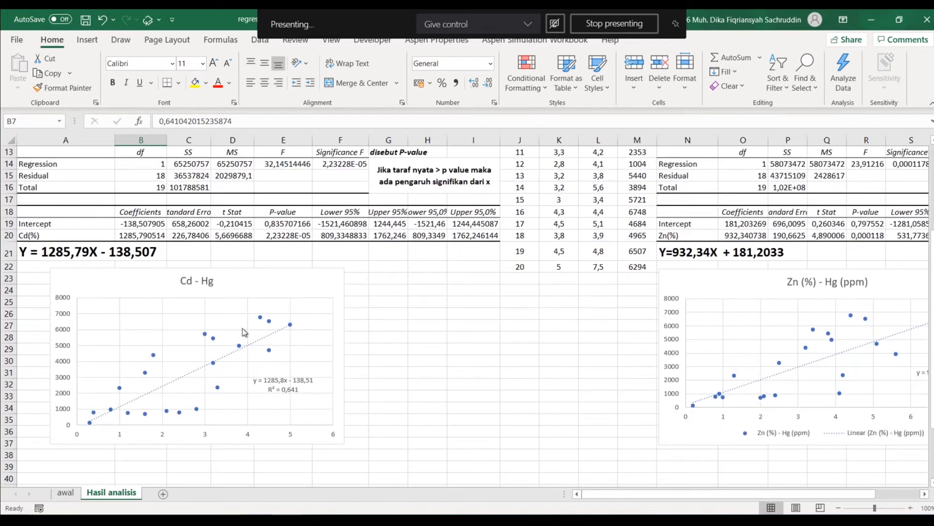
pyautogui.click(310, 366)
pyautogui.click(428, 347)
pyautogui.click(260, 334)
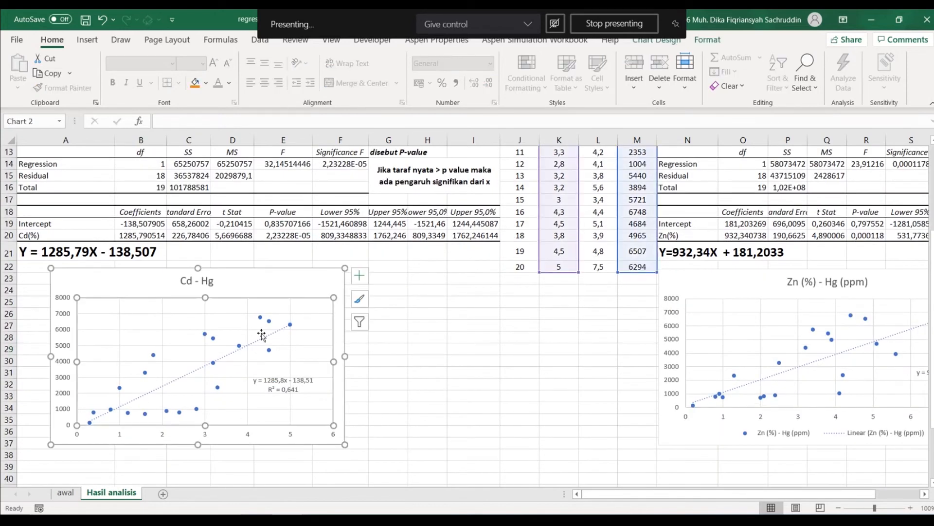
pyautogui.click(274, 383)
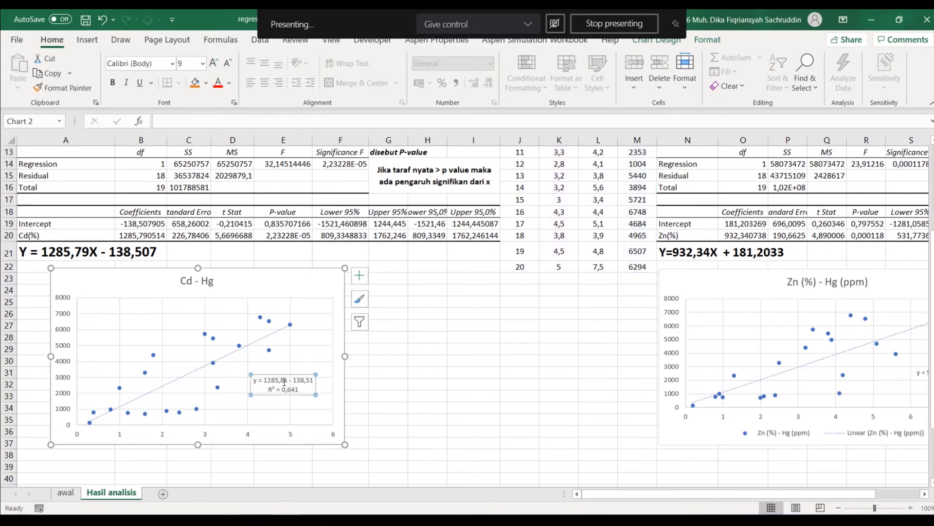
pyautogui.click(410, 334)
pyautogui.click(129, 254)
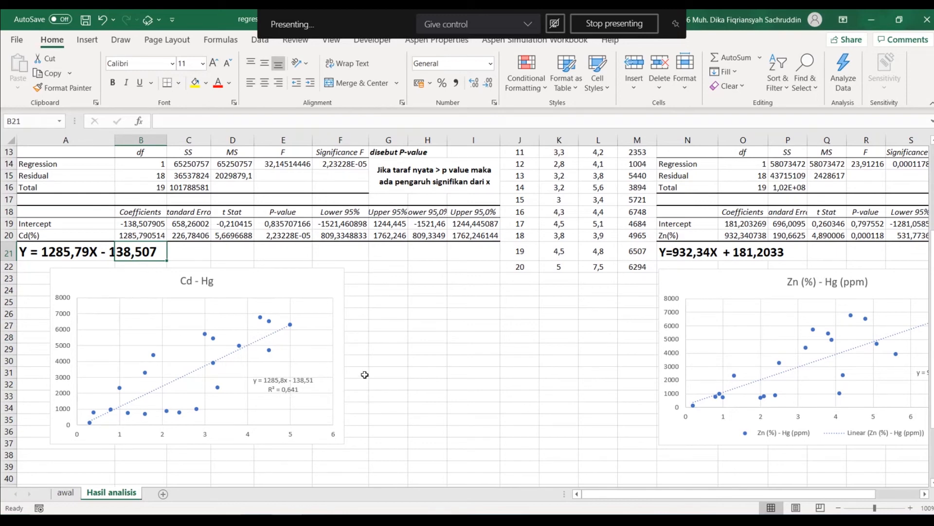
pyautogui.click(291, 391)
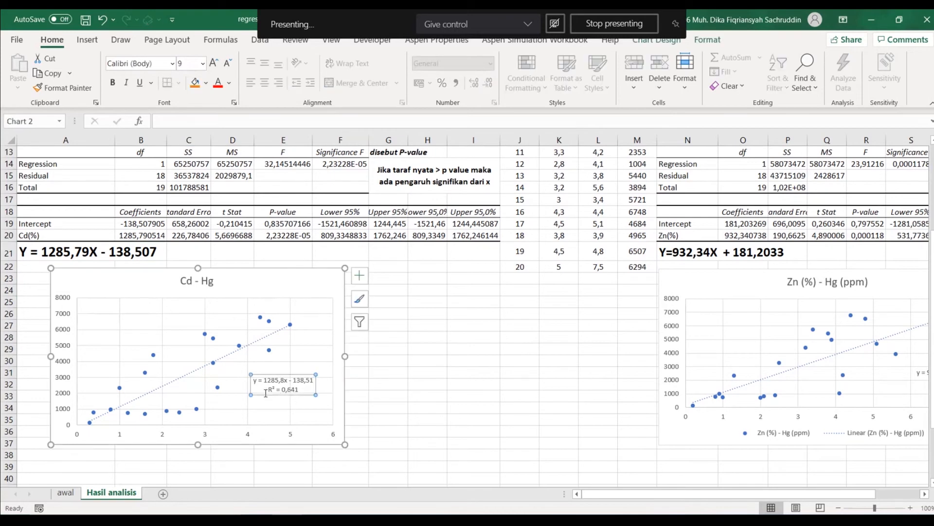
pyautogui.click(389, 337)
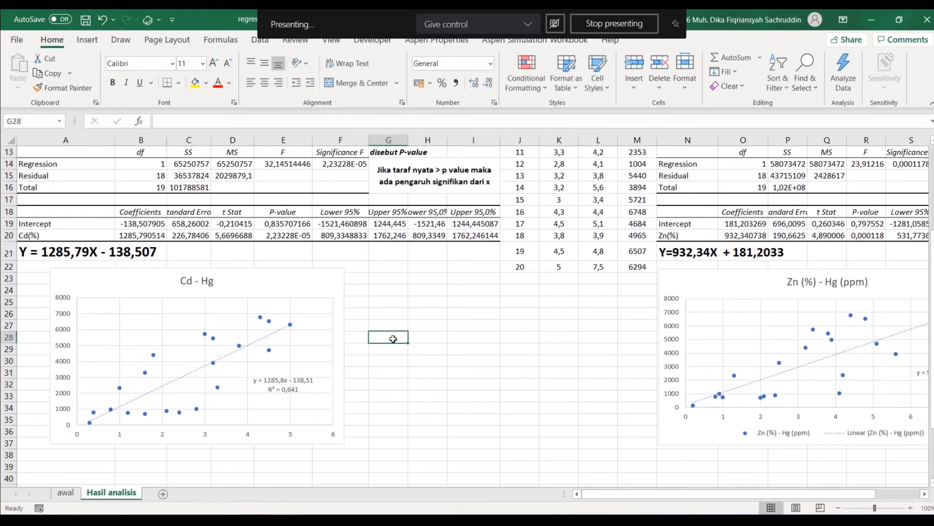
pyautogui.scroll(4, 307, 387)
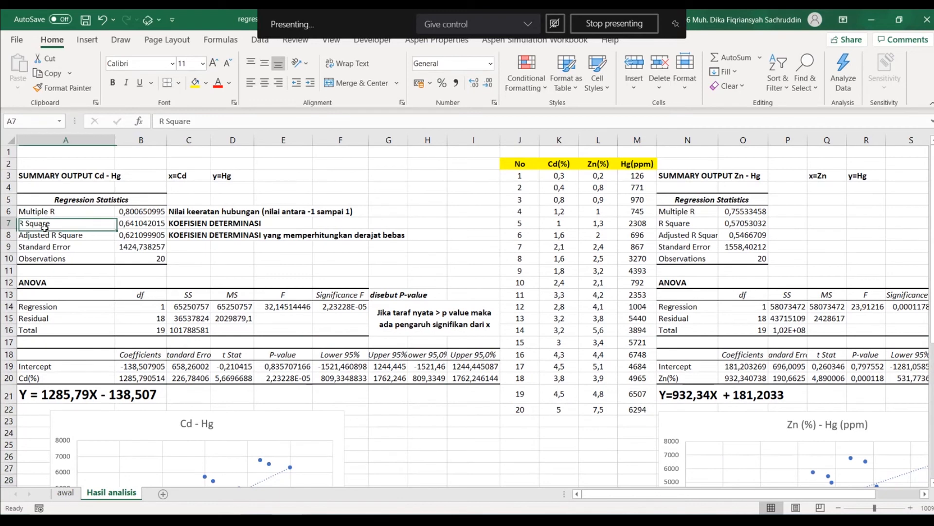
# - Review the R Square and Adjusted R Square rows with their coefficient of determination notes in the Cd - Hg regression statistics
pyautogui.click(146, 223)
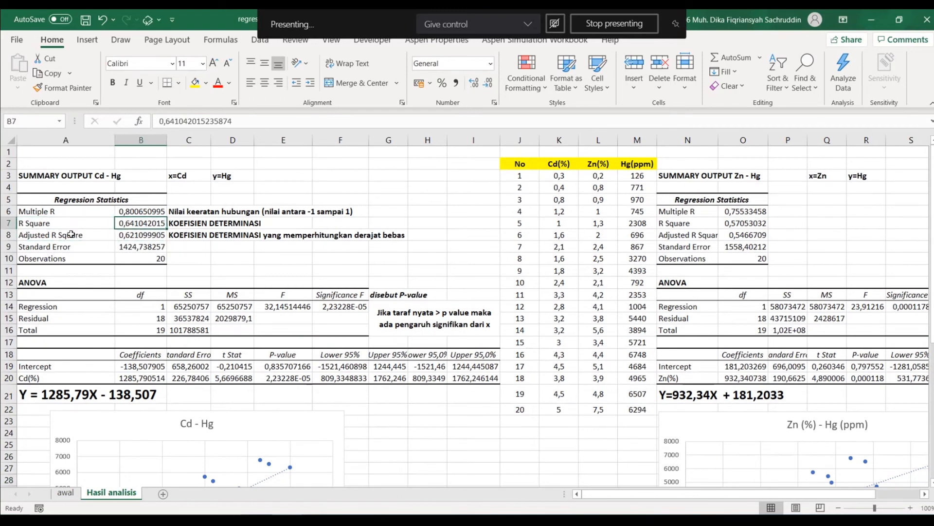
pyautogui.click(139, 238)
pyautogui.click(259, 278)
pyautogui.click(138, 224)
pyautogui.moveTo(26, 225); pyautogui.dragTo(202, 231)
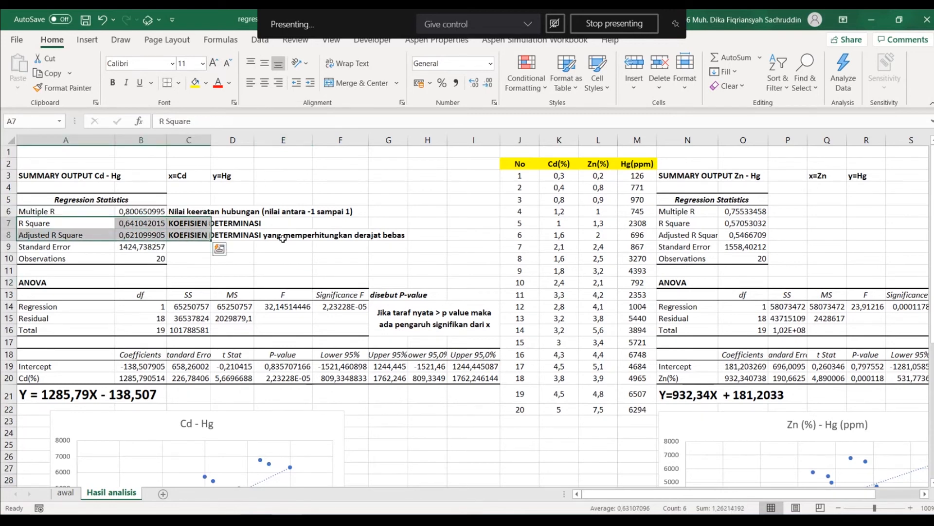
pyautogui.click(371, 248)
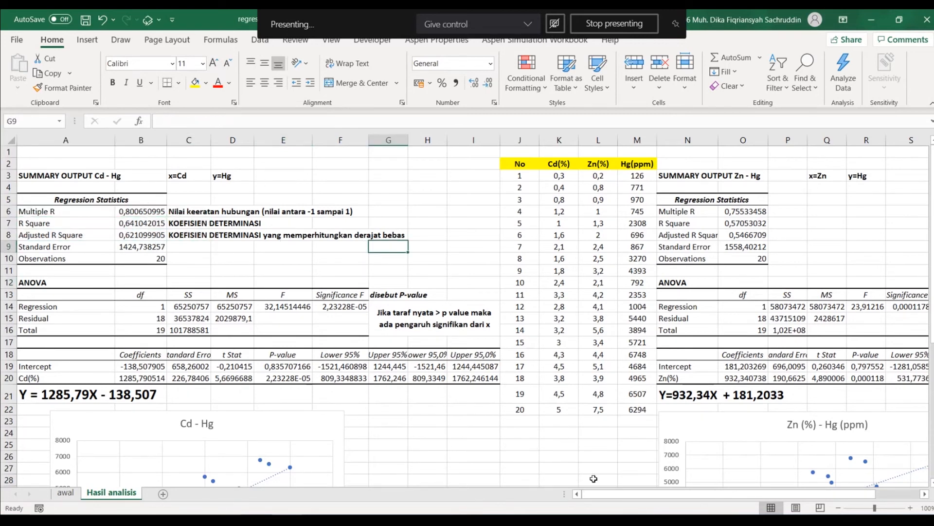
# - Examine the Zn - Hg summary output's x=Zn and y=Hg labels and its Multiple R and R Square values
pyautogui.moveTo(598, 493); pyautogui.dragTo(653, 495)
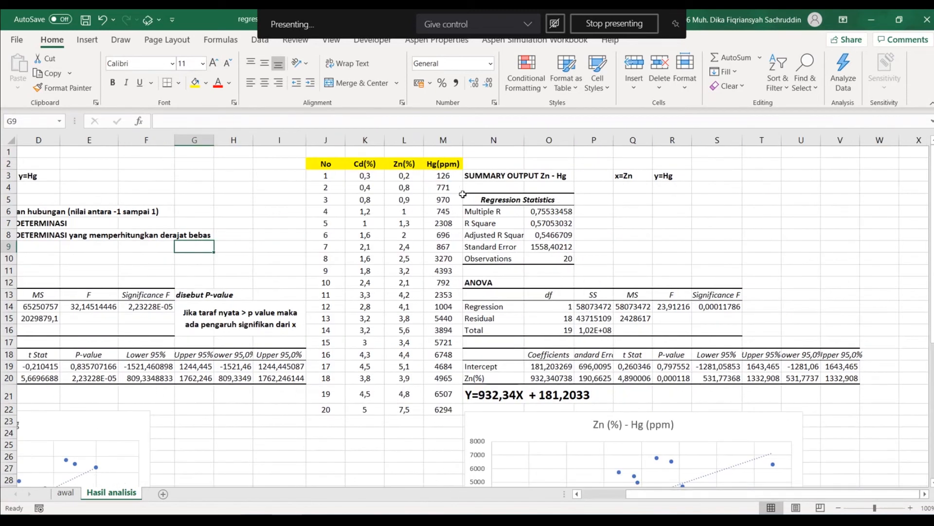
pyautogui.click(632, 258)
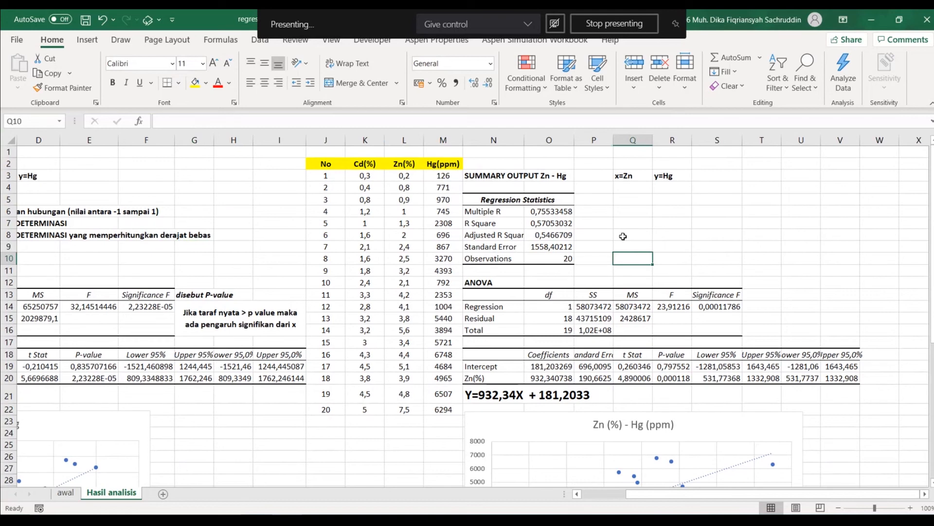
pyautogui.click(624, 176)
pyautogui.click(665, 176)
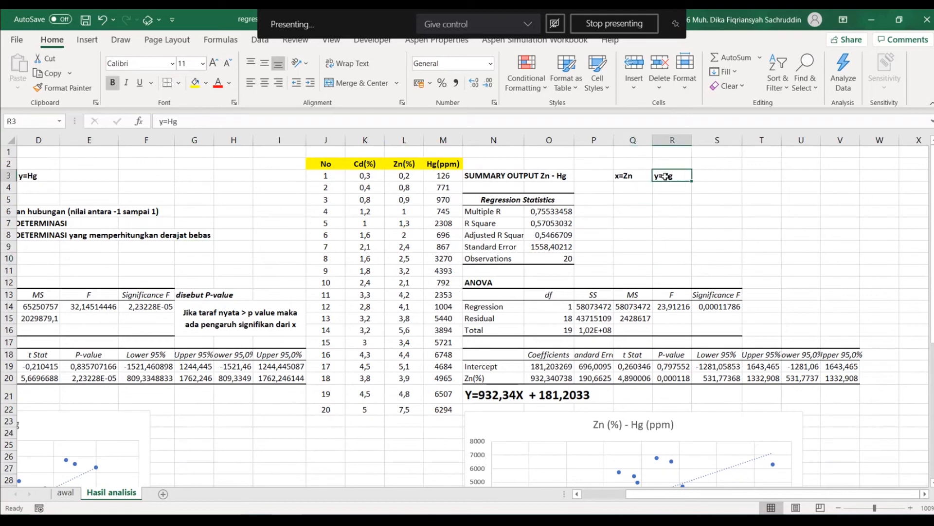
pyautogui.scroll(-4, 549, 215)
pyautogui.scroll(4, 548, 216)
pyautogui.click(537, 218)
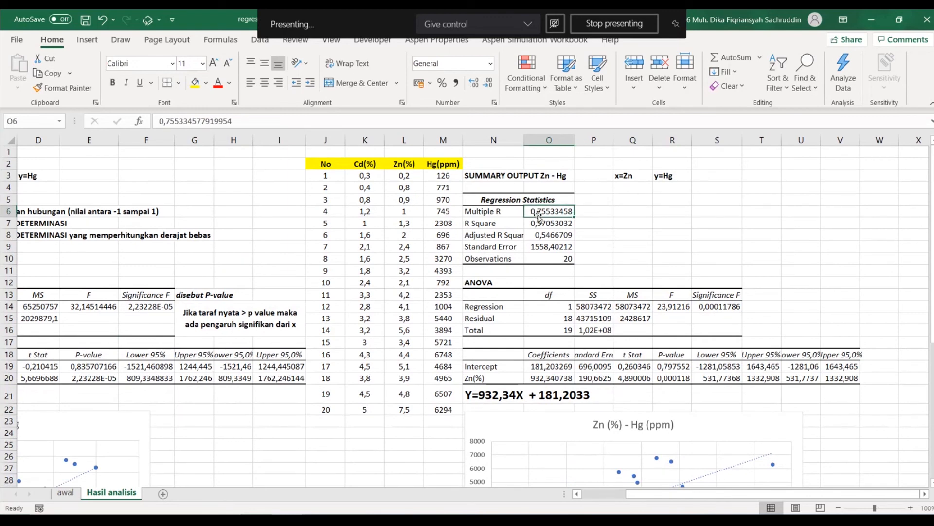
pyautogui.click(543, 225)
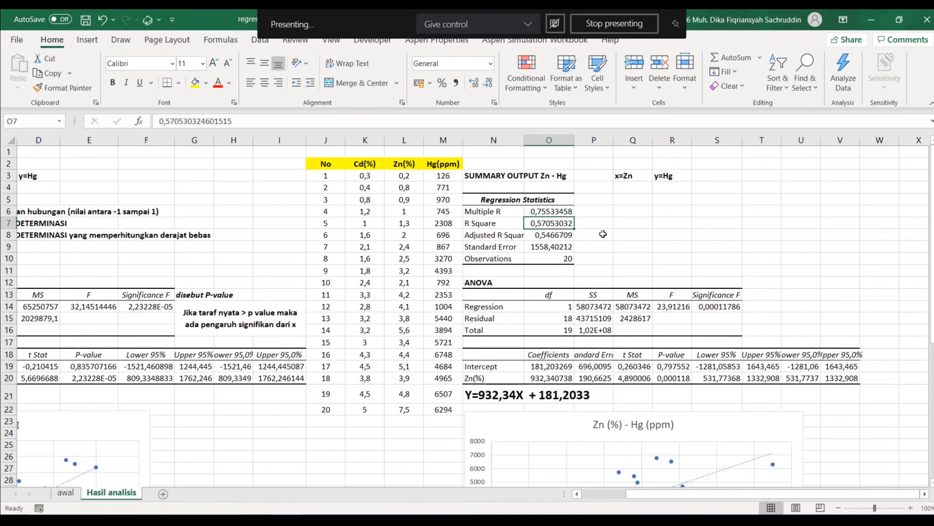
# - Compare the R Square of the Cd - Hg summary output with that of the Zn - Hg summary output
pyautogui.moveTo(706, 494); pyautogui.dragTo(657, 496)
pyautogui.click(137, 227)
pyautogui.click(732, 223)
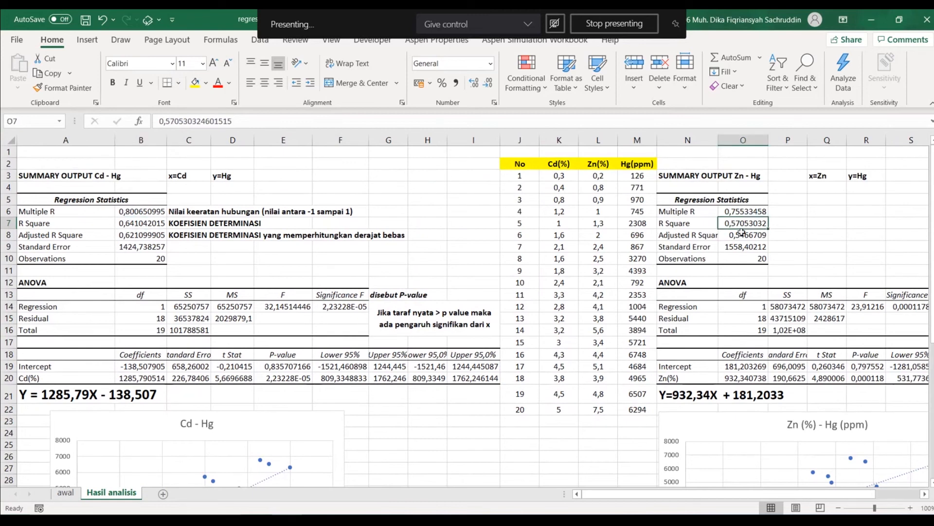
pyautogui.click(113, 179)
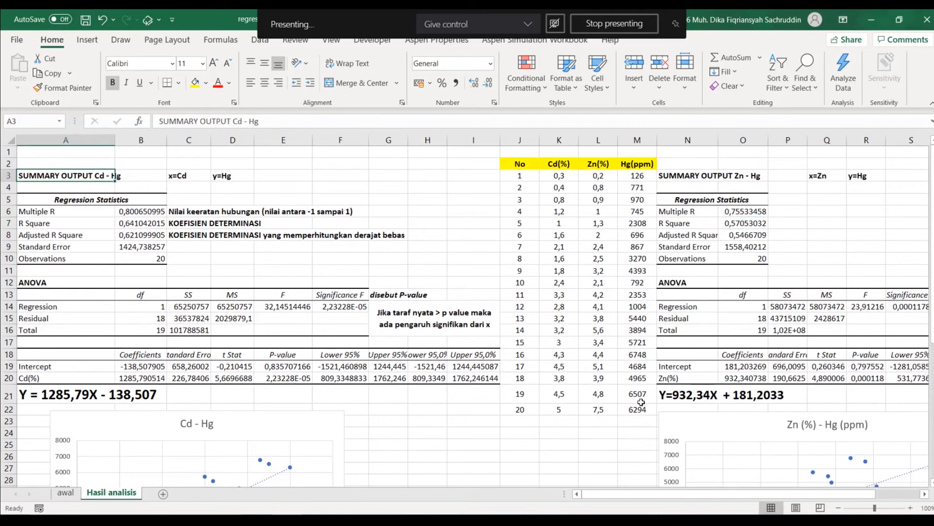
# - Check the Significance F value in the Zn - Hg ANOVA table
pyautogui.moveTo(706, 493); pyautogui.dragTo(751, 493)
pyautogui.scroll(-1, 763, 336)
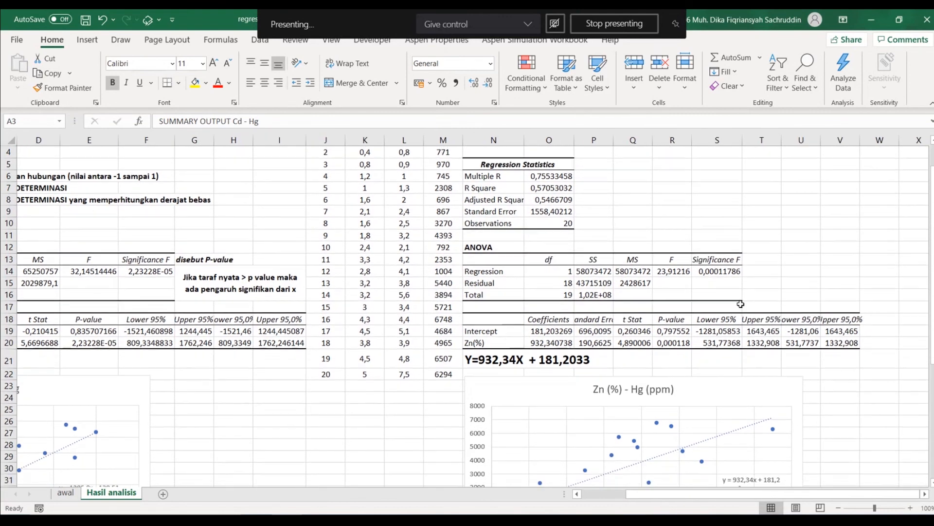
pyautogui.click(713, 273)
pyautogui.scroll(-1, 733, 262)
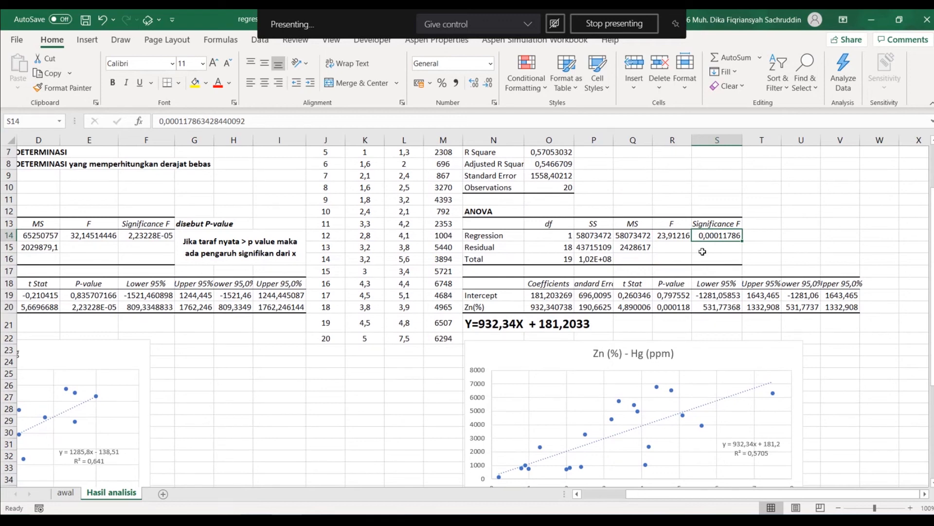
# - Compare the Intercept and Zn(%) coefficients with the Zn - Hg regression equation written in row 21
pyautogui.scroll(-1, 660, 242)
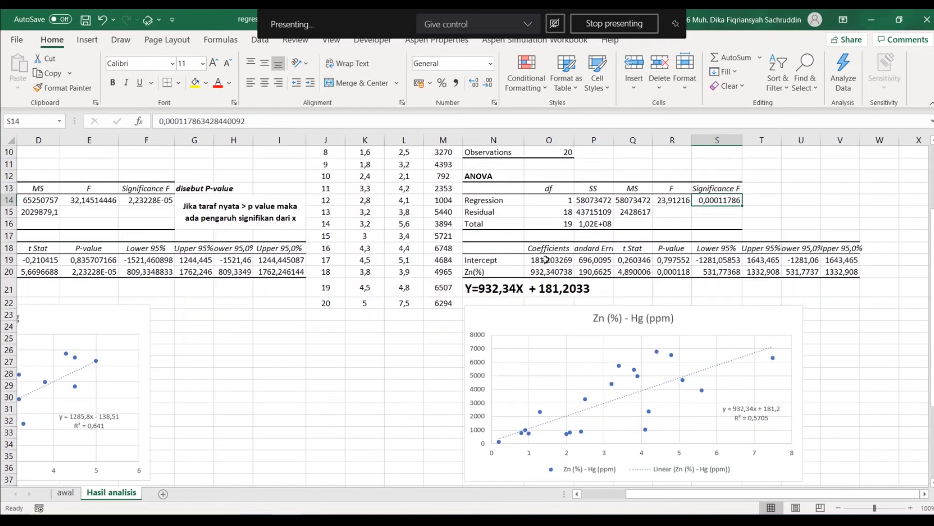
pyautogui.moveTo(546, 260); pyautogui.dragTo(547, 271)
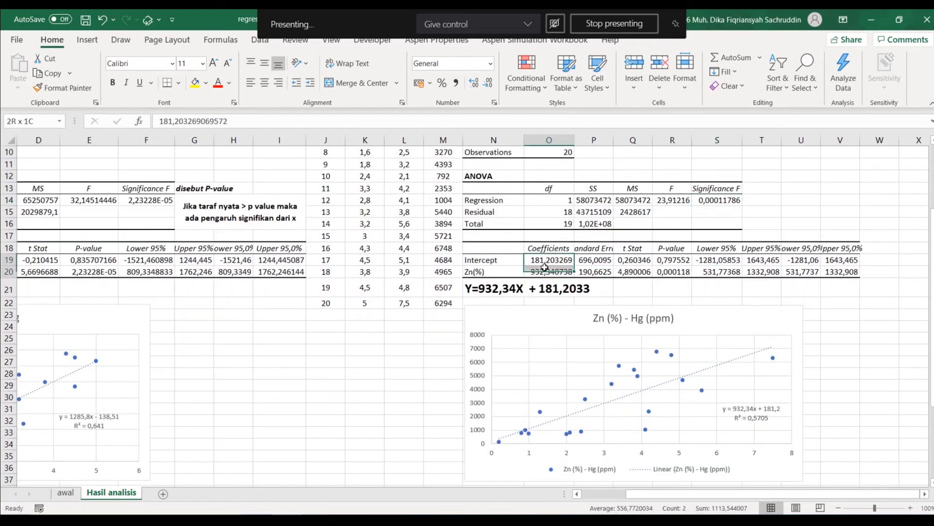
pyautogui.click(493, 271)
pyautogui.moveTo(546, 250); pyautogui.dragTo(538, 270)
pyautogui.click(536, 261)
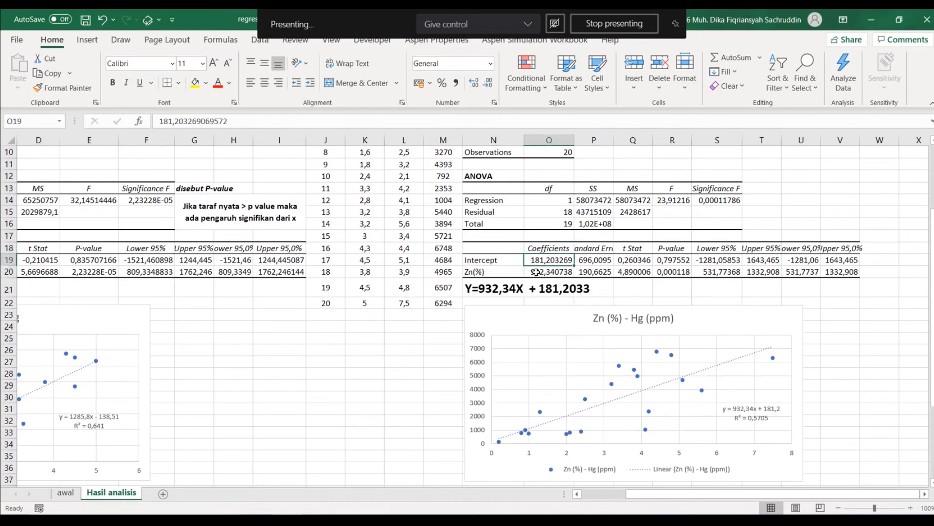
pyautogui.click(470, 291)
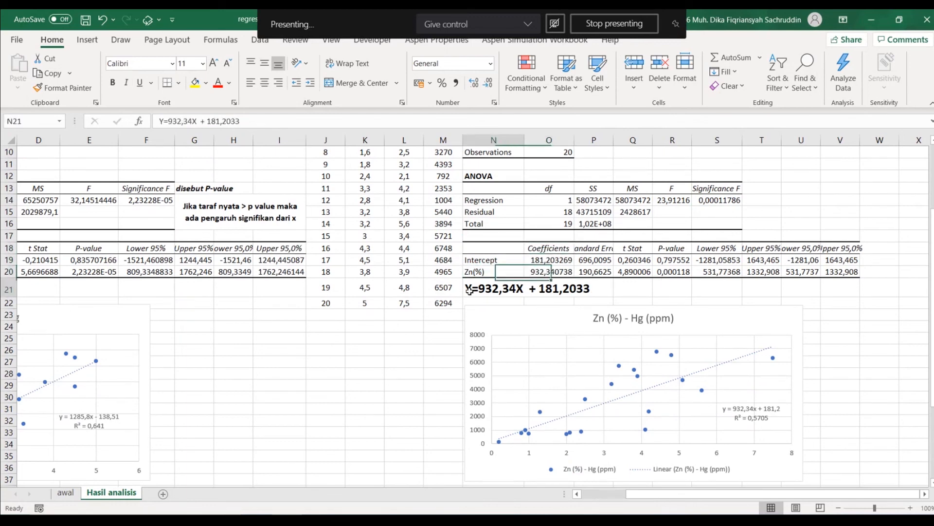
# - Compare the Zn (%) - Hg (ppm) chart's trendline equation and R² label with the written regression equation
pyautogui.scroll(-1, 520, 263)
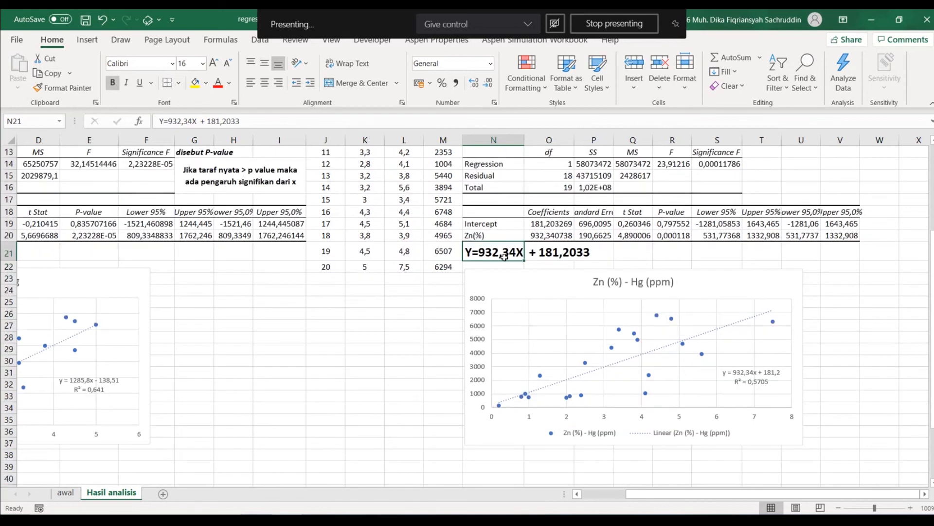
pyautogui.click(750, 279)
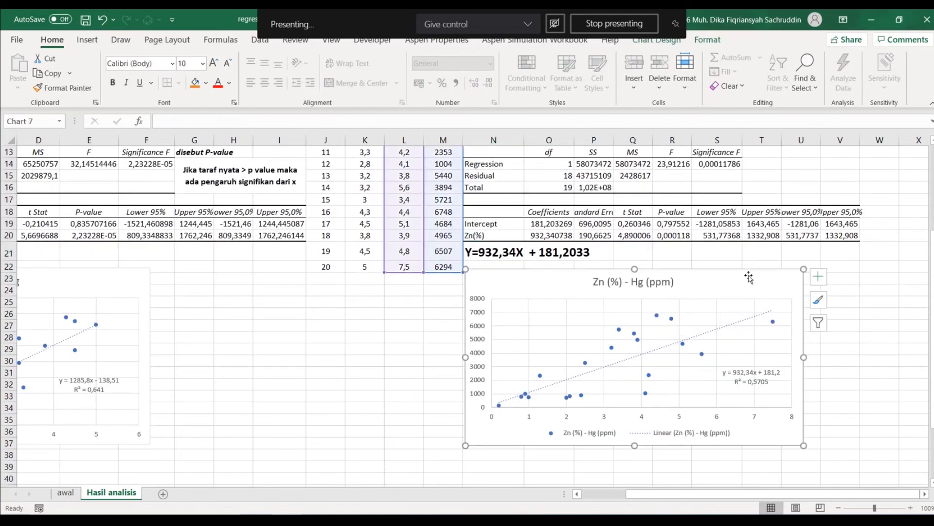
pyautogui.click(739, 379)
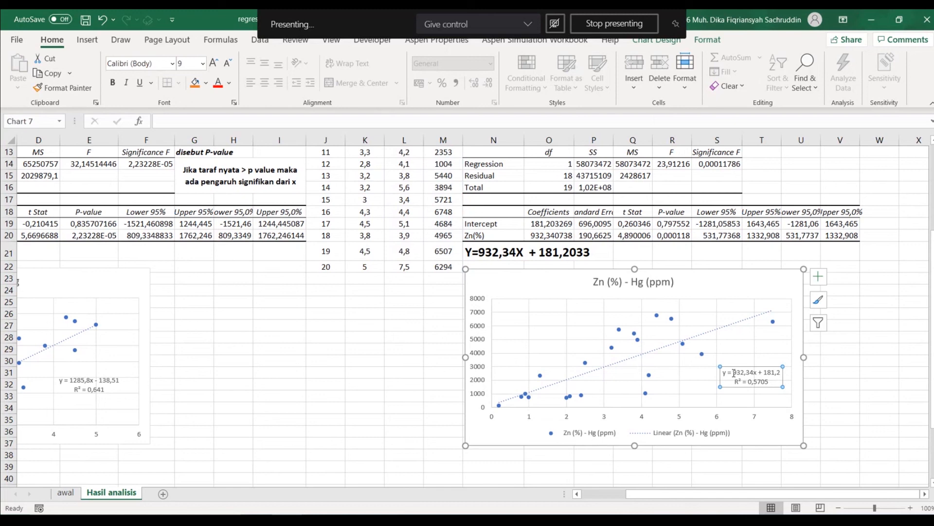
pyautogui.moveTo(734, 372); pyautogui.dragTo(780, 373)
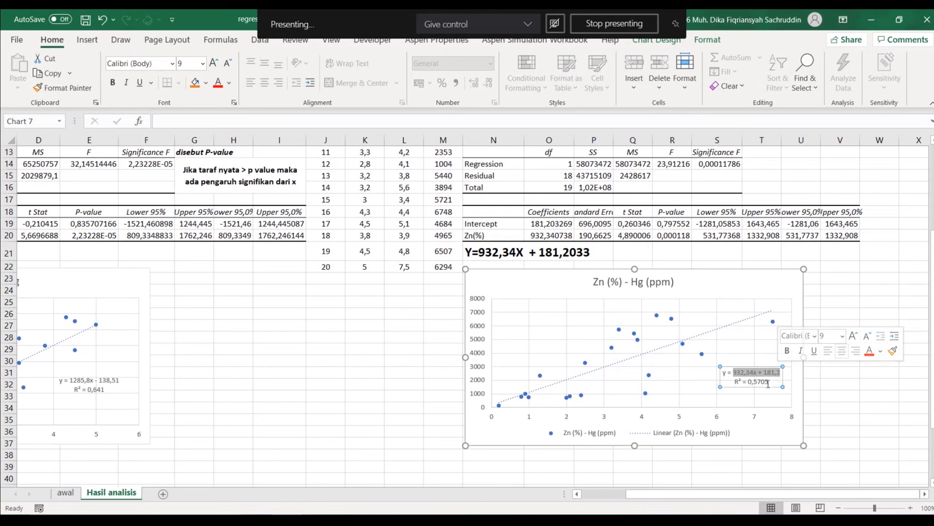
pyautogui.moveTo(770, 383); pyautogui.dragTo(743, 382)
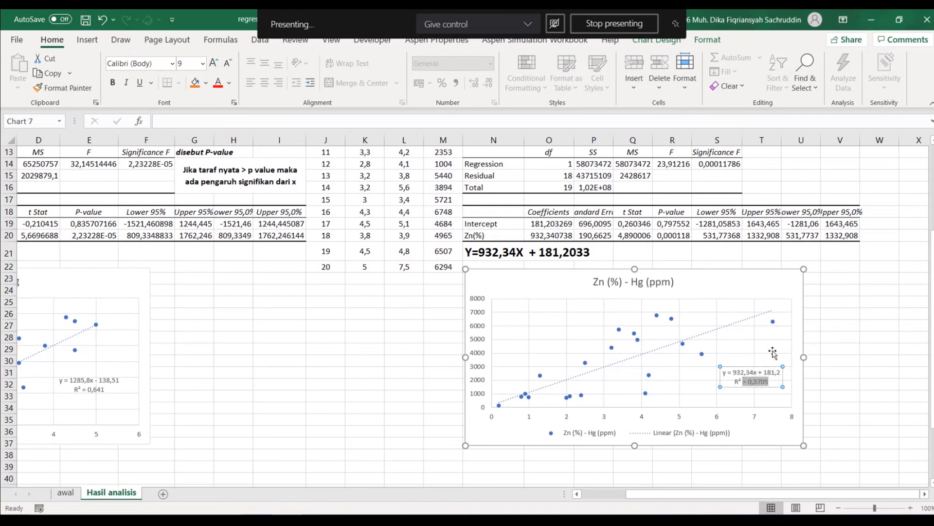
# - Reread the Hg prediction question on the awal sheet and recheck both R Square values on the Hasil analisis sheet against it
pyautogui.scroll(4, 850, 303)
pyautogui.click(593, 235)
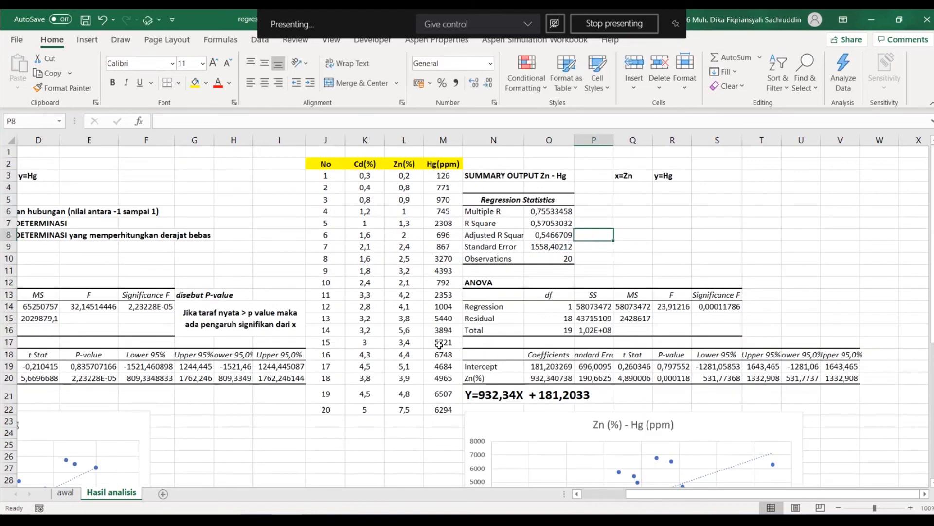
pyautogui.moveTo(641, 495); pyautogui.dragTo(618, 499)
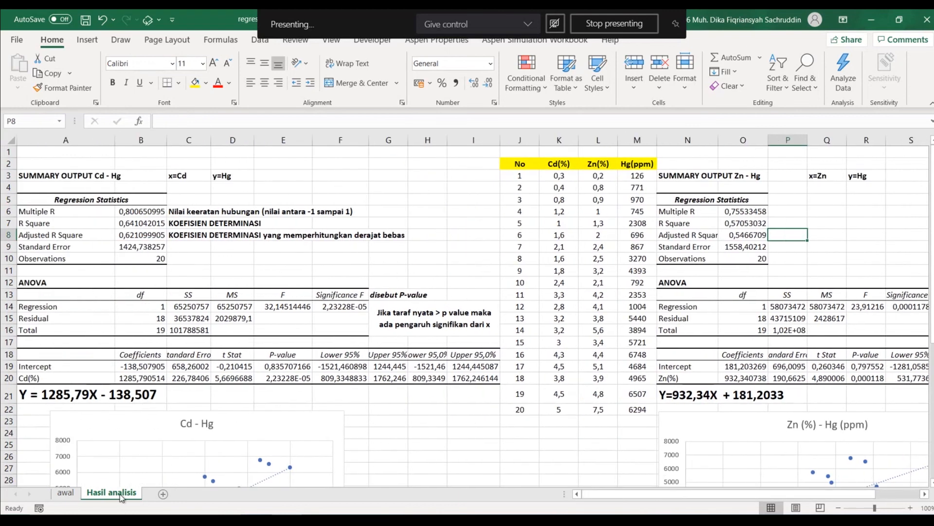
pyautogui.click(77, 493)
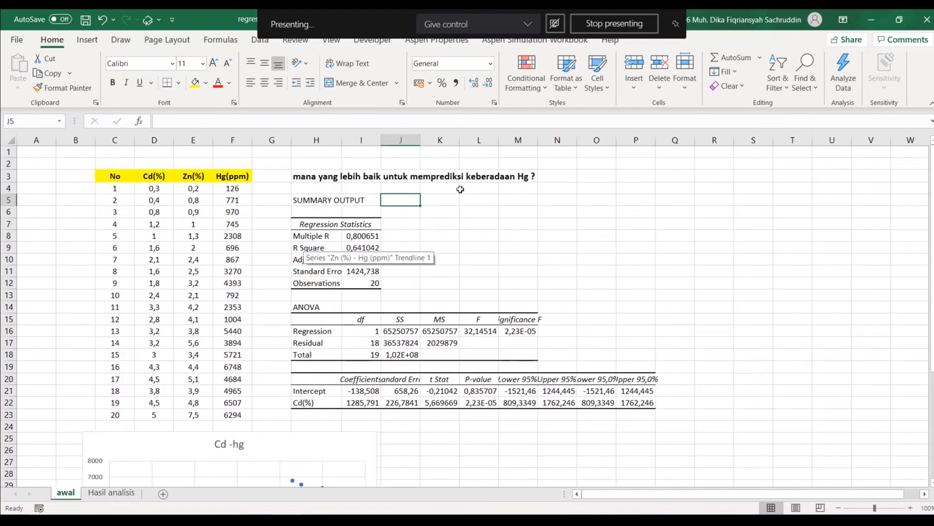
pyautogui.click(119, 493)
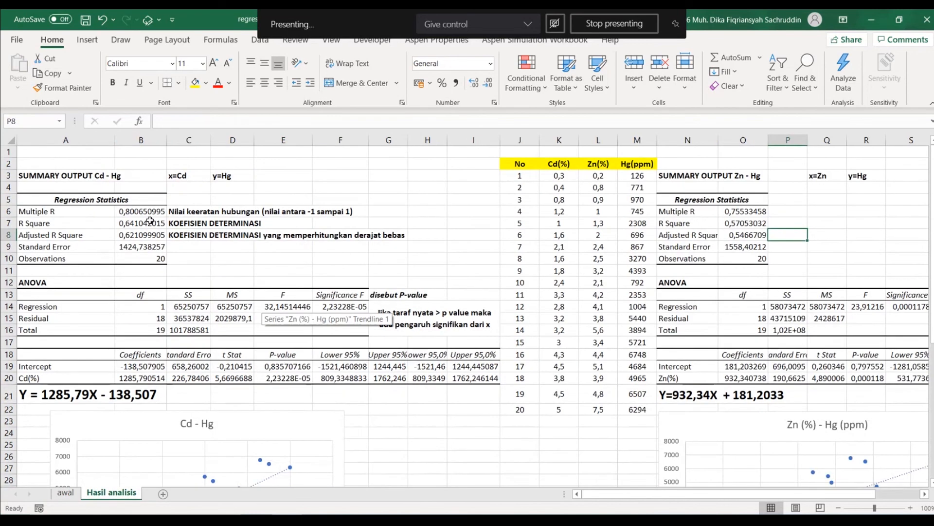
pyautogui.moveTo(35, 226); pyautogui.dragTo(176, 224)
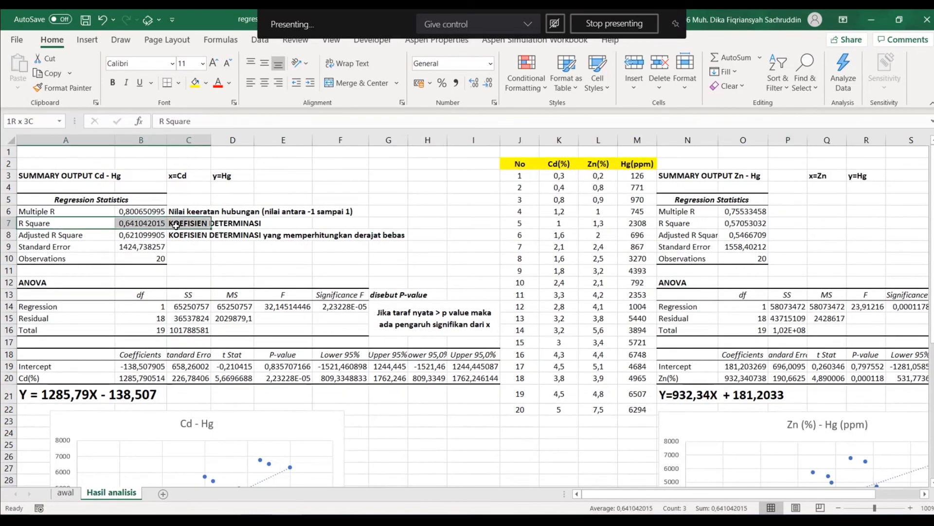
pyautogui.click(123, 225)
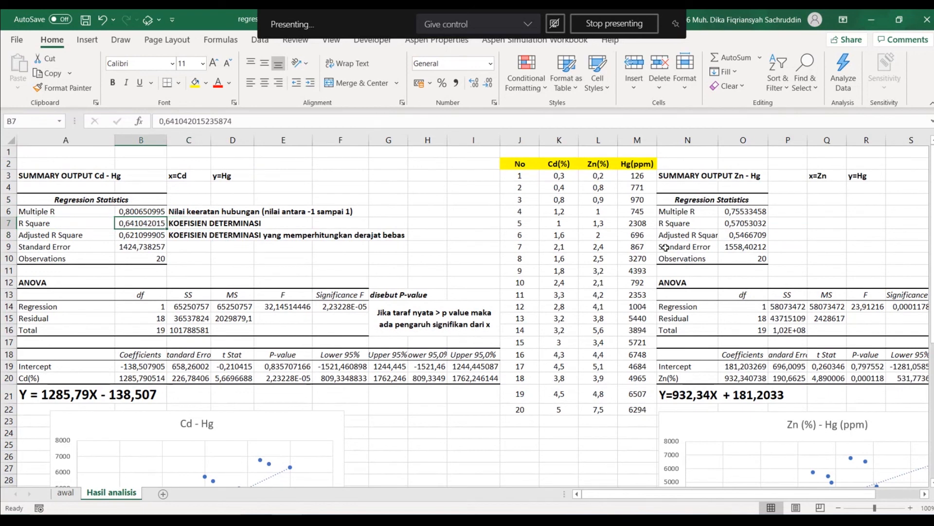
pyautogui.click(738, 225)
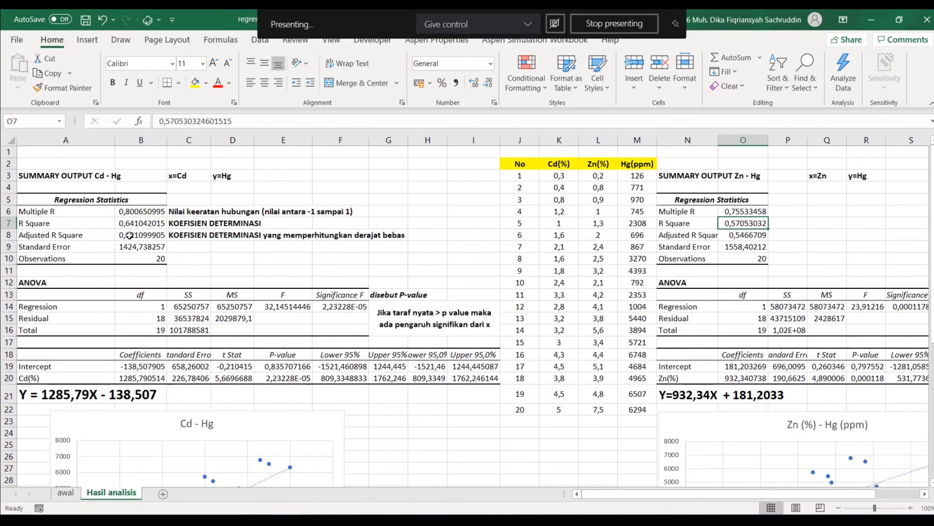
# - Append the answer "Cd dapat memprediksi nilai Hg dengan lebih baik" to the question in cell H3 of the awal sheet
pyautogui.click(66, 493)
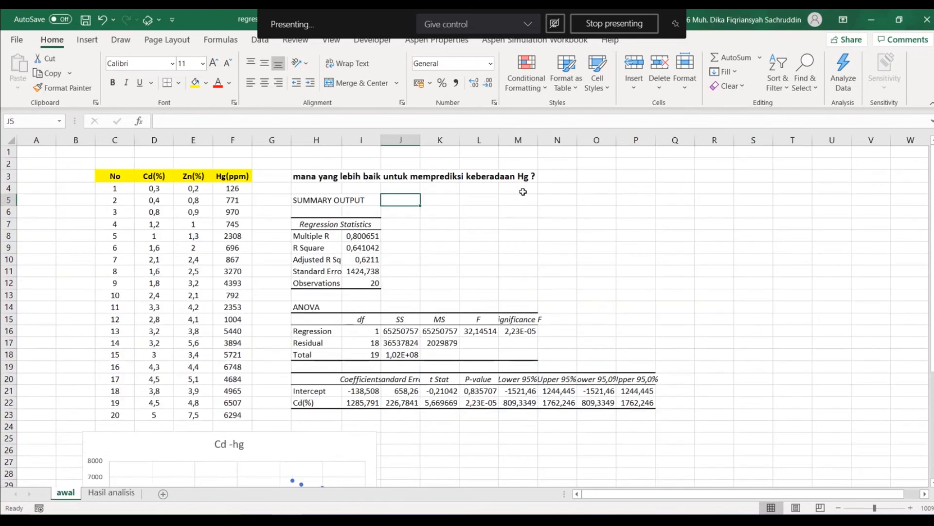
pyautogui.click(299, 177)
pyautogui.click(399, 128)
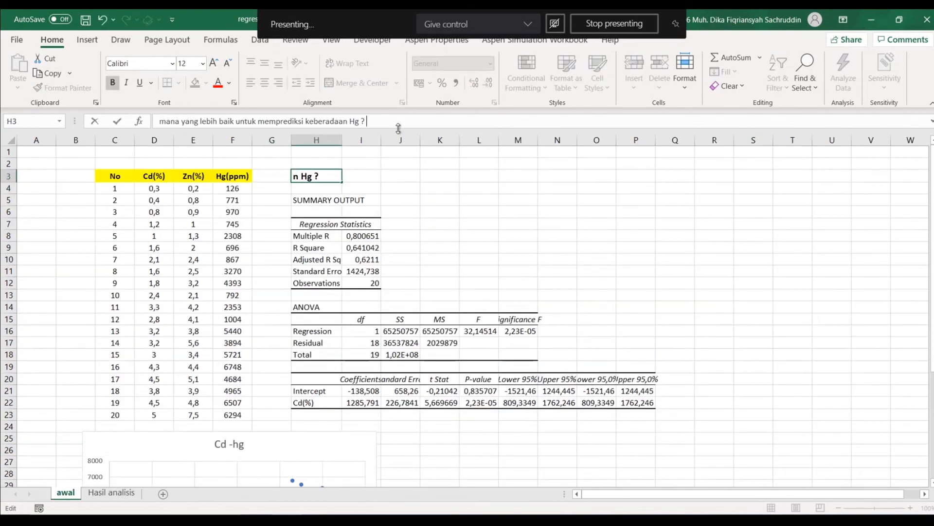
pyautogui.write('CD')
pyautogui.press('BackSpace')
pyautogui.write('d dapat mep')
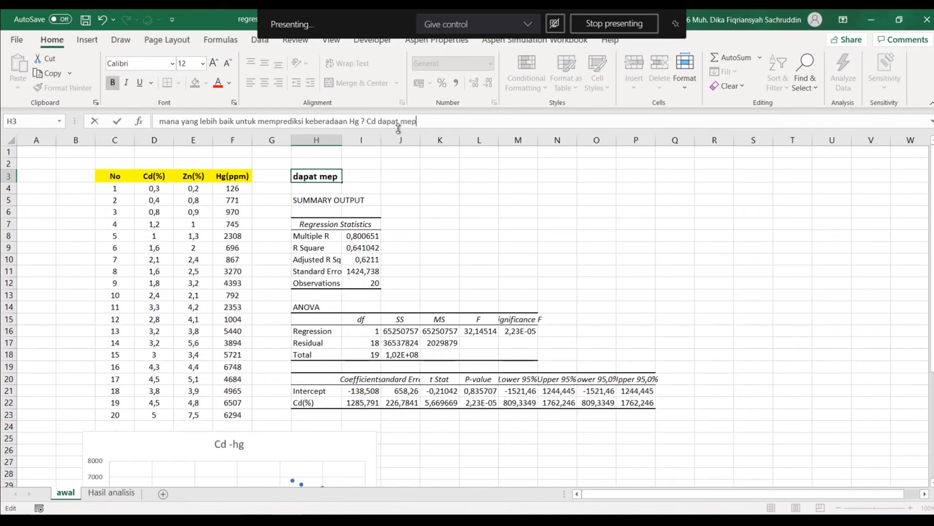
pyautogui.write(' memp')
pyautogui.press('BackSpace')
pyautogui.write('mprek')
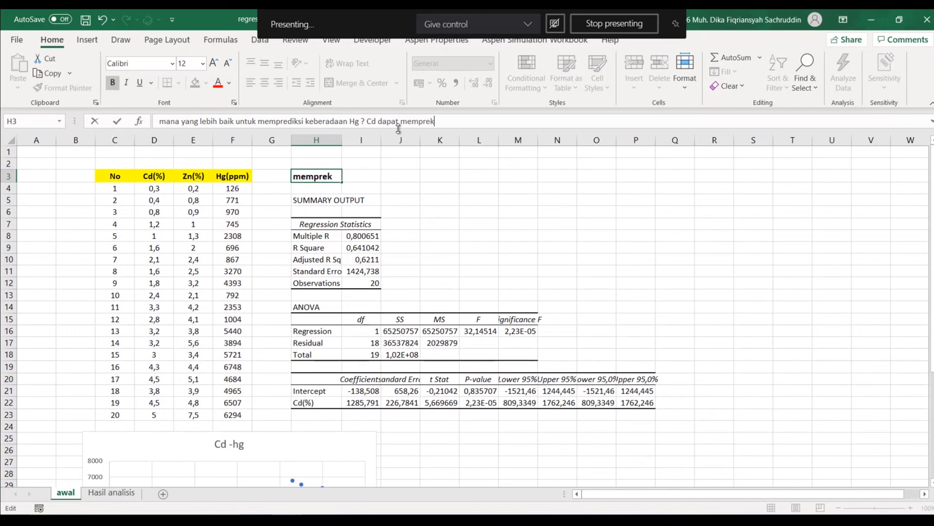
pyautogui.press('BackSpace')
pyautogui.write('diksi nilai Hg deng')
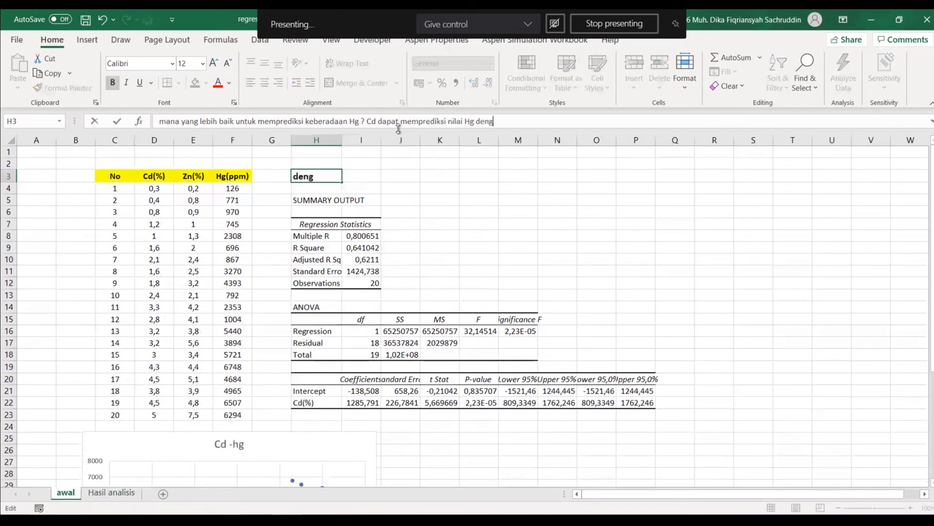
pyautogui.write('an lebih baik')
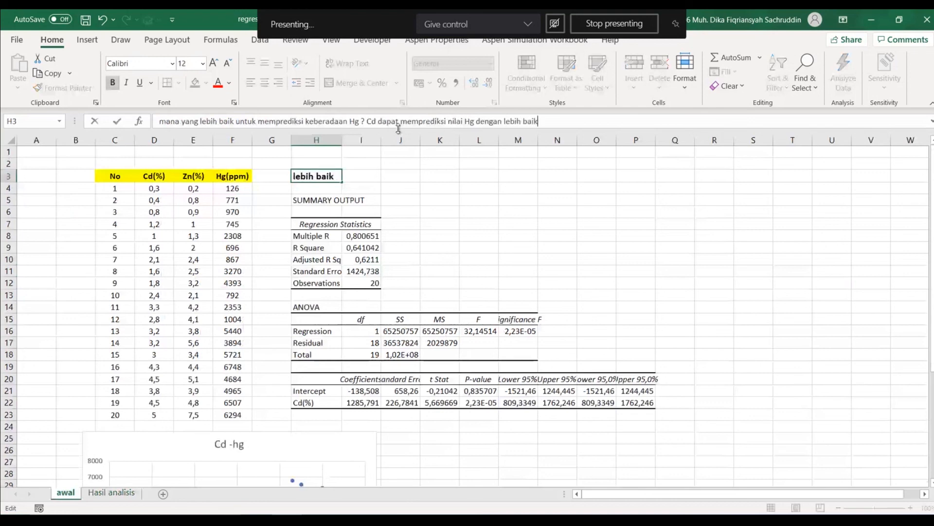
pyautogui.press('Return')
pyautogui.click(414, 235)
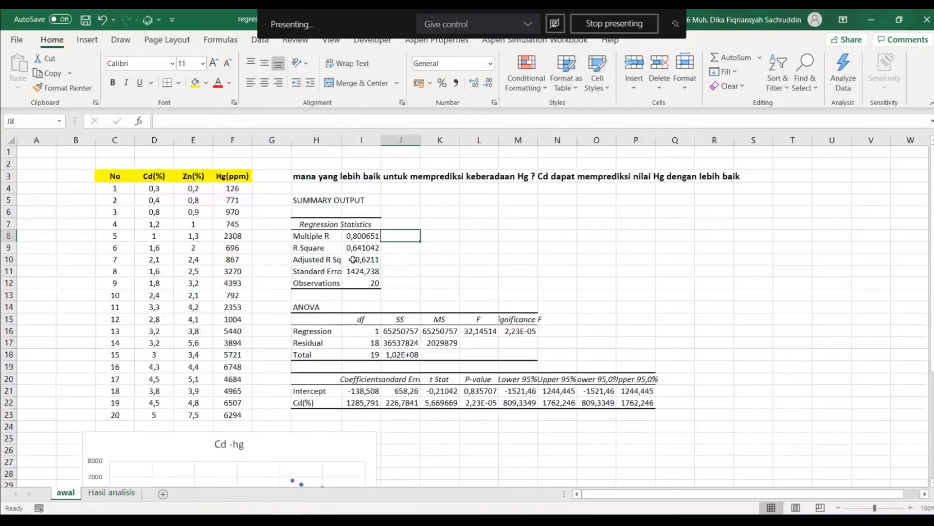
pyautogui.click(482, 273)
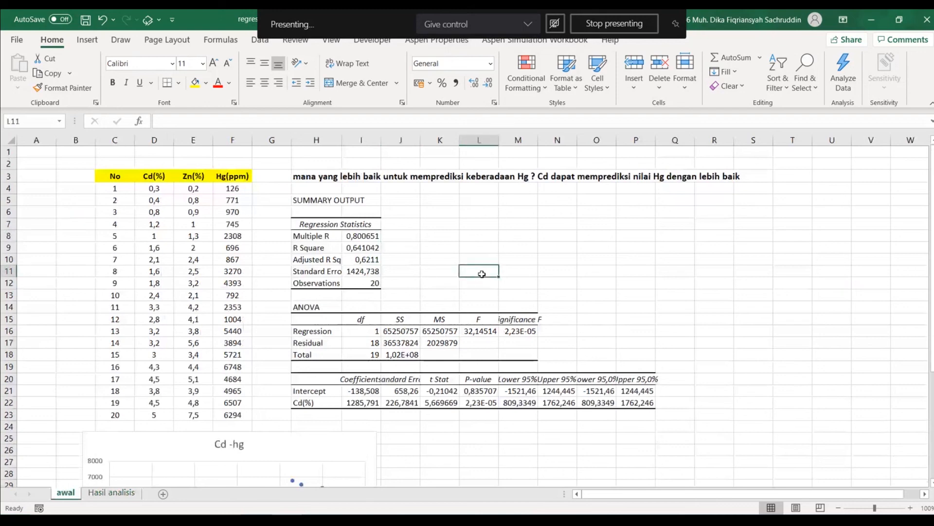